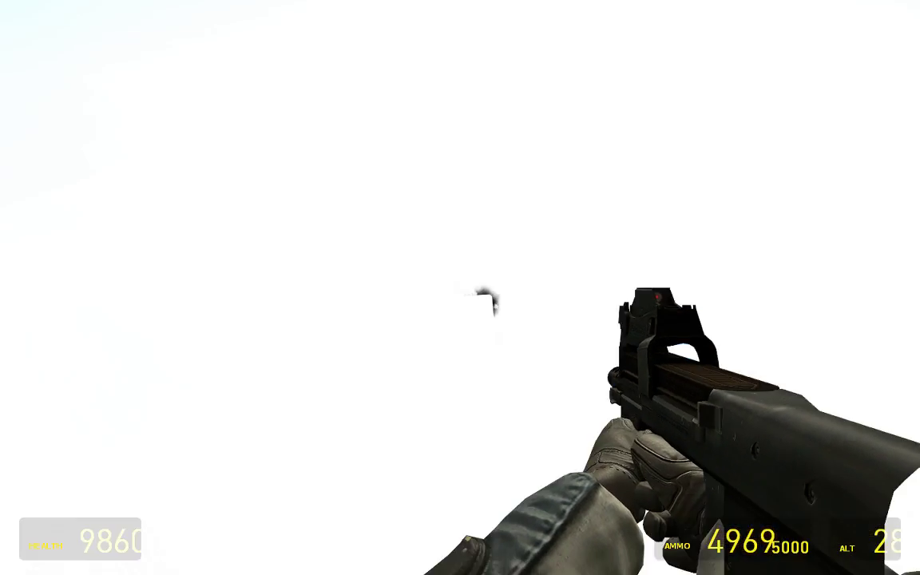
Shoot the tower-top drone carrier and its falling wreckage with repeated SMG fire, moving closer.
{"action": "left_click", "coordinate": [460, 287]}
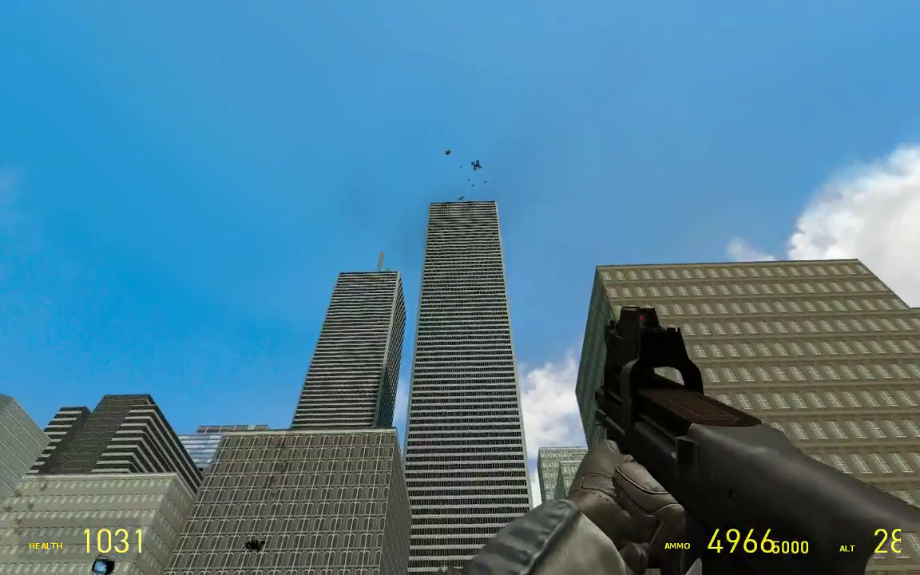
{"action": "left_click", "coordinate": [459, 287]}
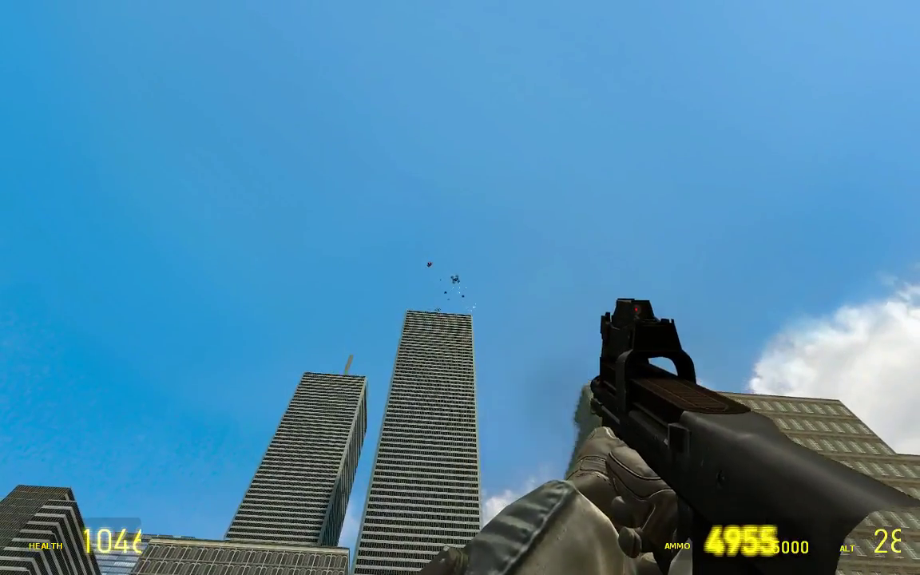
{"action": "left_click", "coordinate": [460, 287]}
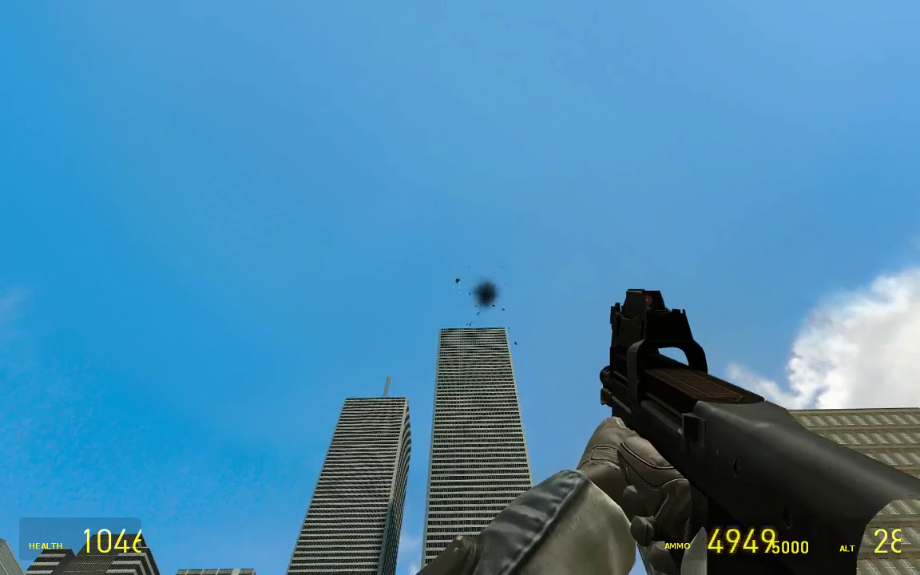
{"action": "left_click", "coordinate": [460, 287]}
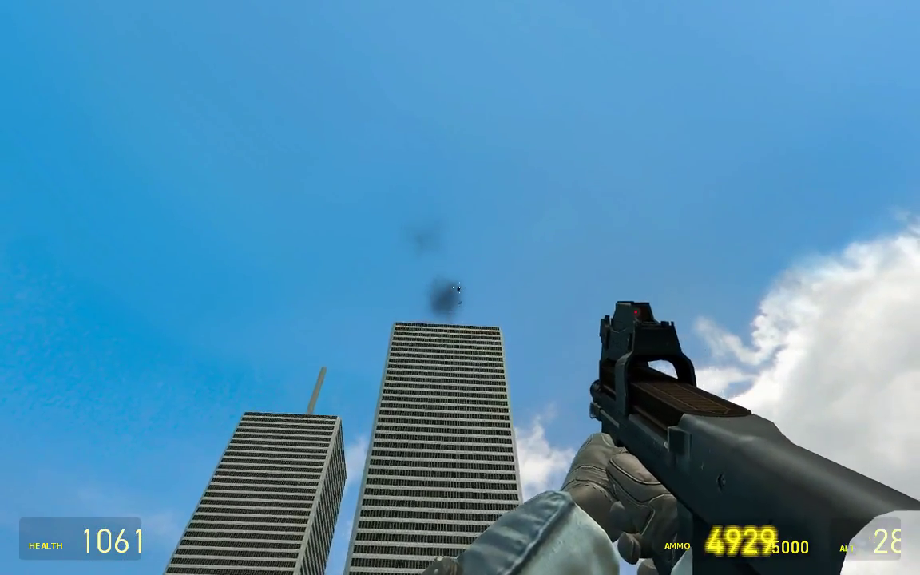
{"action": "key", "text": "w"}
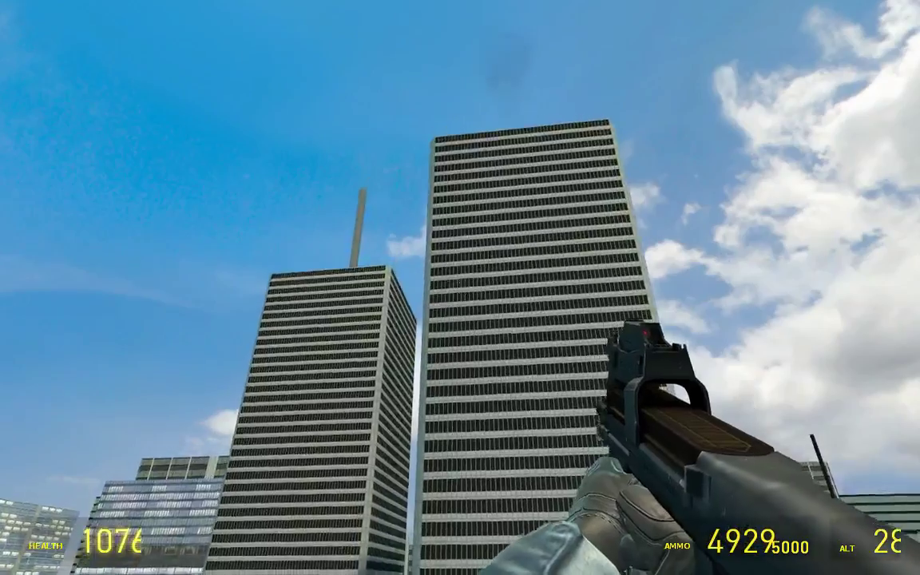
{"action": "scroll", "coordinate": [460, 288], "scroll_direction": "up", "scroll_amount": 1}
{"action": "scroll", "coordinate": [460, 288], "scroll_direction": "up", "scroll_amount": 1}
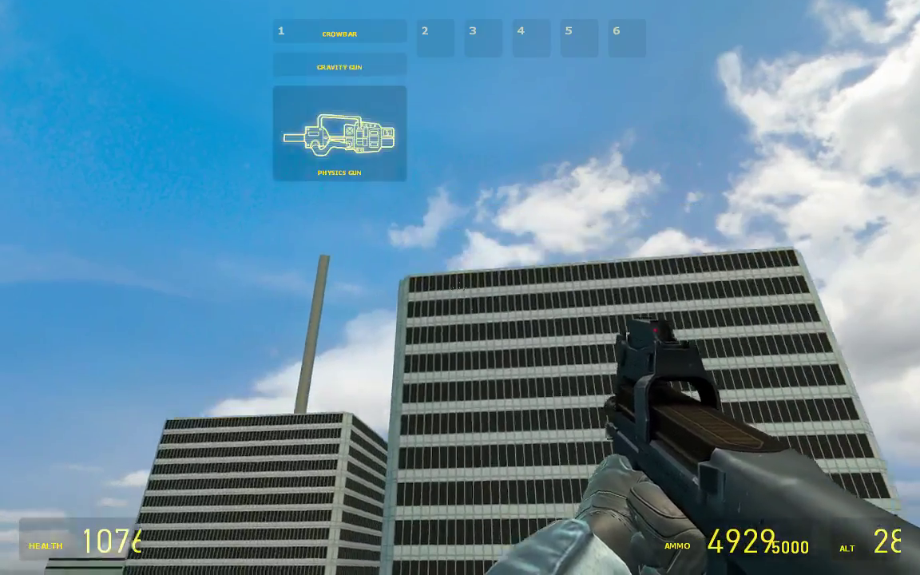
With the Physics Gun, cross the rooftop and lift the surviving drone into the sky.
{"action": "left_click", "coordinate": [459, 288]}
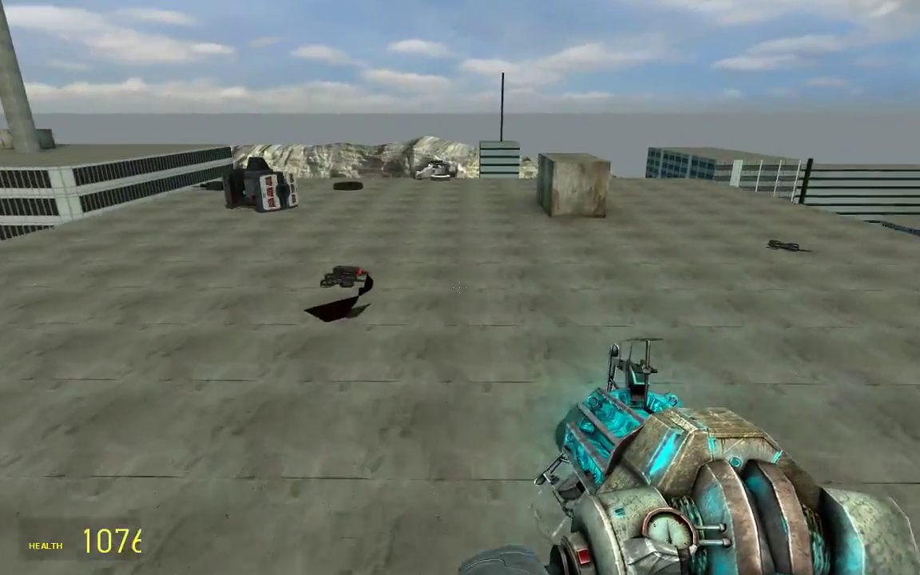
{"action": "key", "text": "w"}
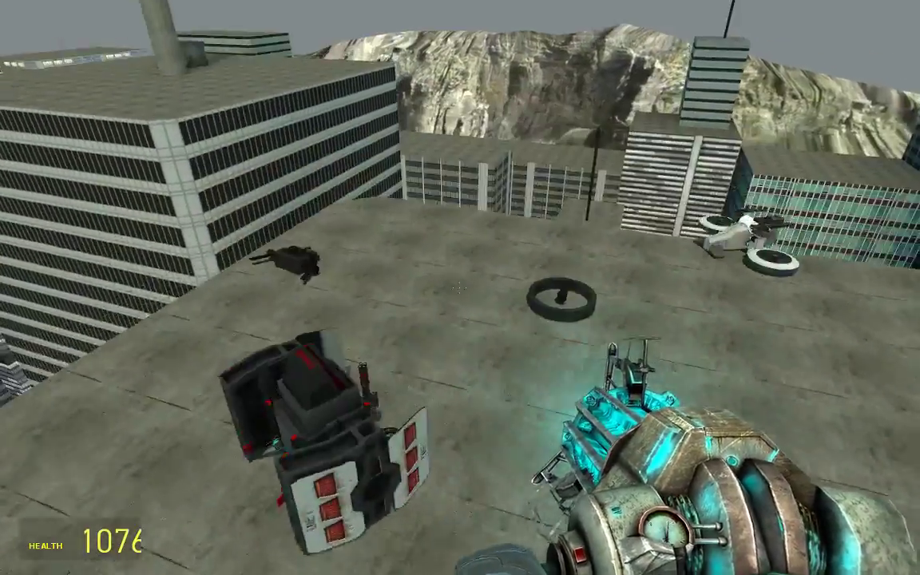
{"action": "left_click_drag", "start_coordinate": [460, 288], "coordinate": [460, 287]}
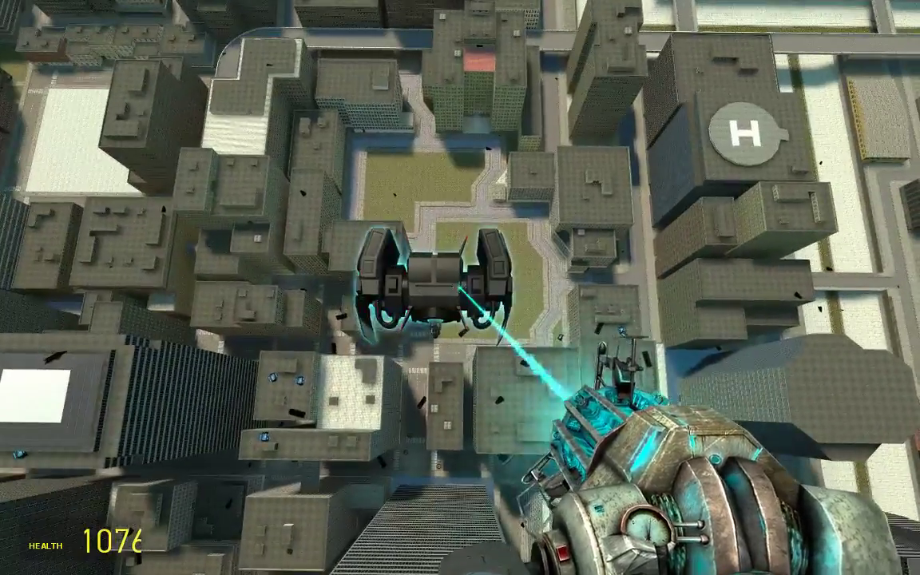
Bring up the context menu, dismiss the player model window, and view Drones Help.
{"action": "key", "text": "c"}
{"action": "left_click", "coordinate": [752, 75]}
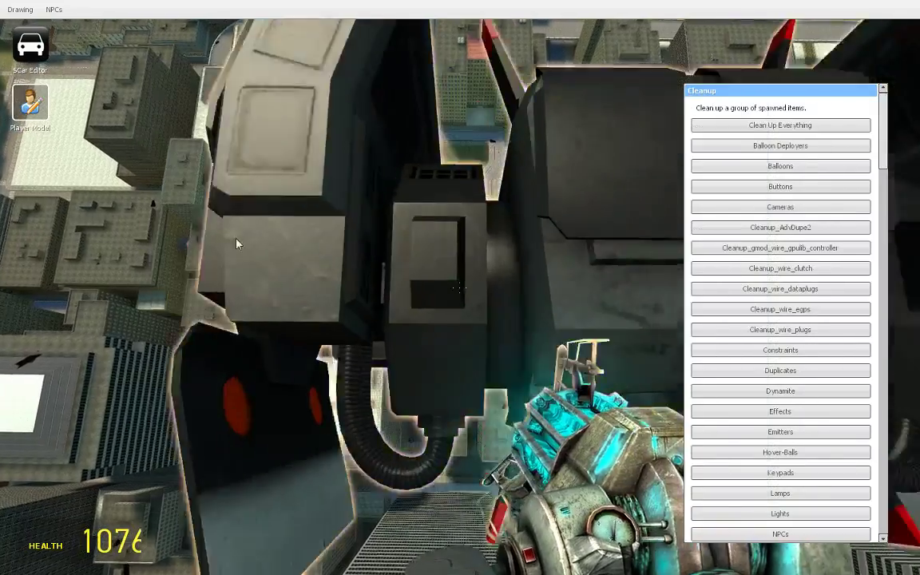
{"action": "right_click", "coordinate": [416, 290]}
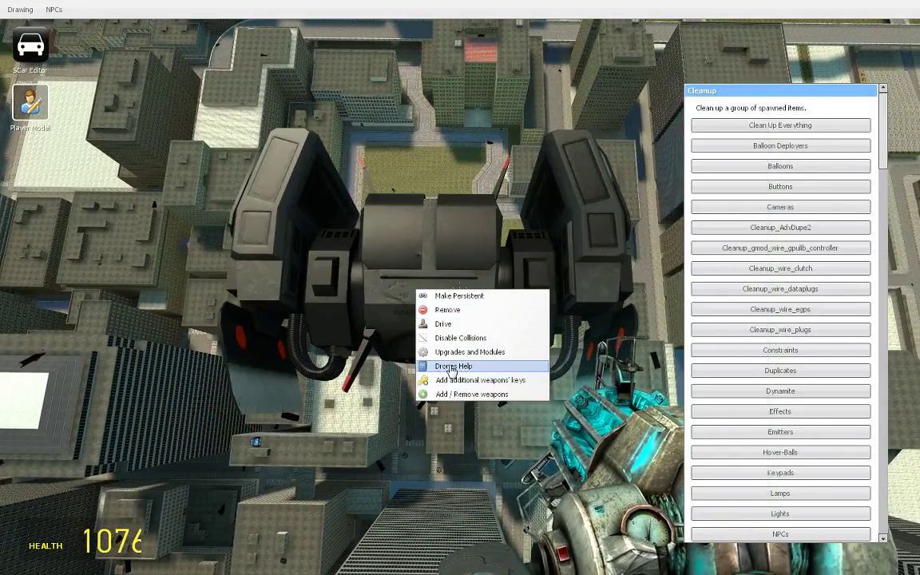
{"action": "left_click", "coordinate": [452, 368]}
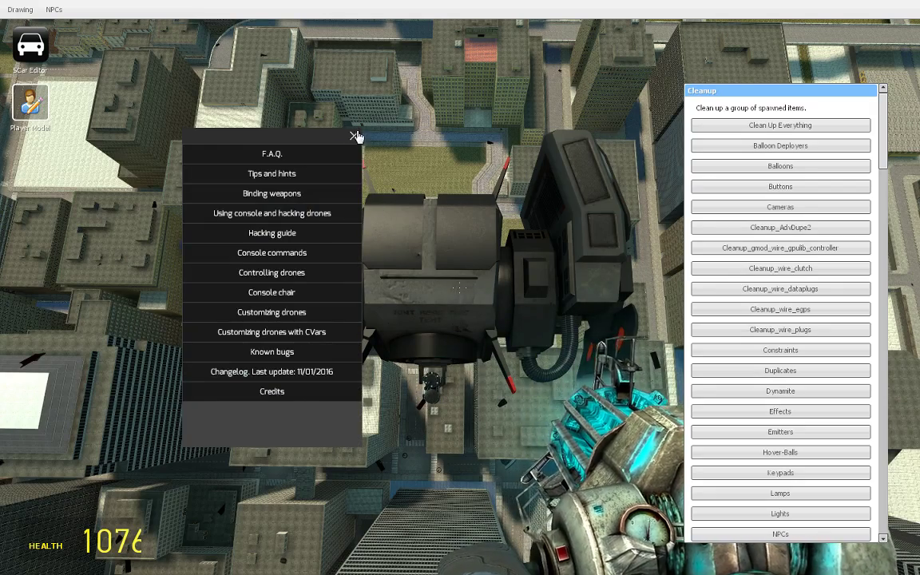
{"action": "left_click", "coordinate": [354, 136]}
Review the drone's Add / Remove weapons list, then bring its options back up.
{"action": "right_click", "coordinate": [408, 228]}
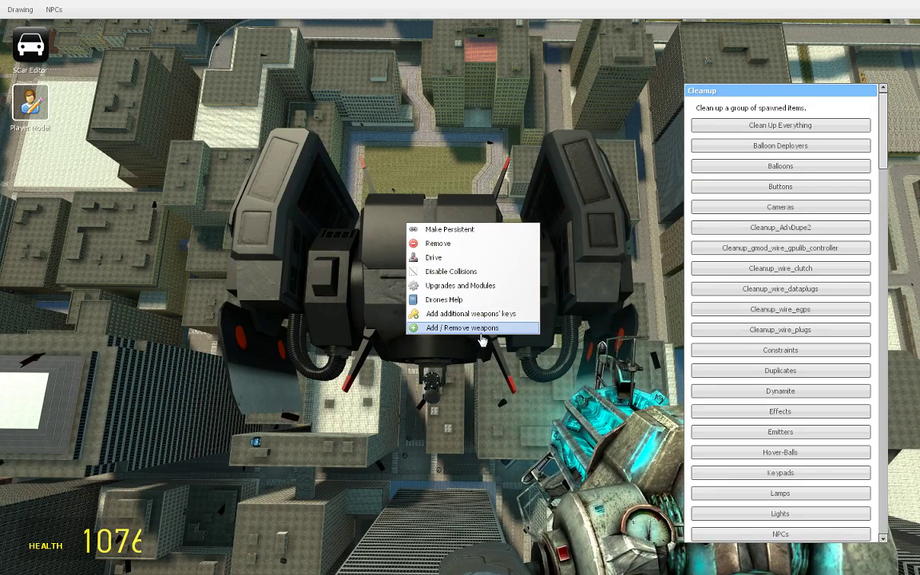
{"action": "left_click", "coordinate": [471, 328]}
{"action": "left_click", "coordinate": [608, 150]}
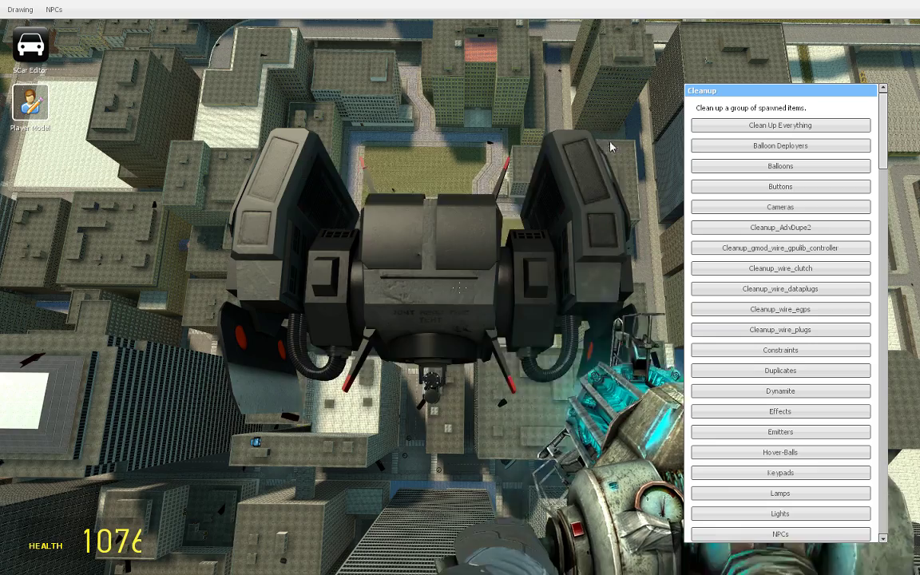
{"action": "right_click", "coordinate": [491, 256]}
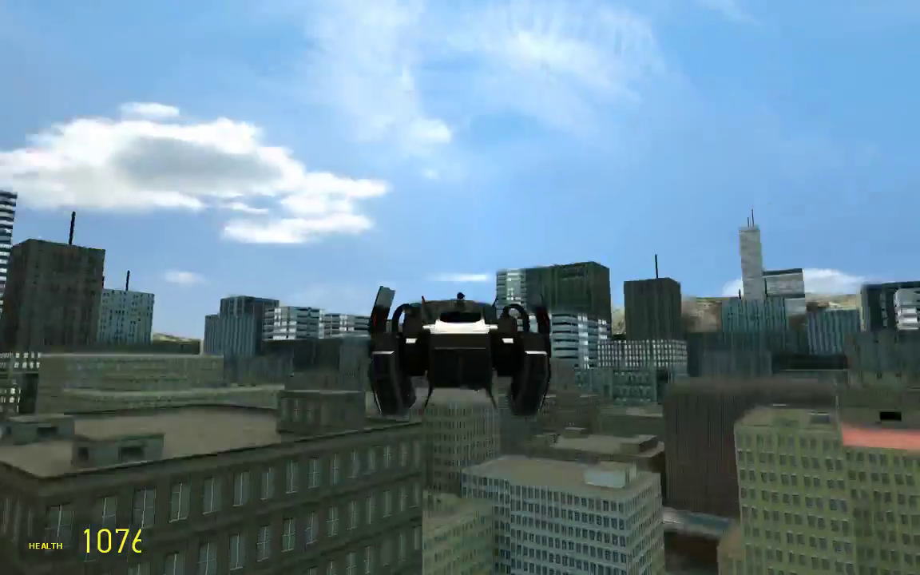
Leave the drone and equip Admin Abuse 9000 from the Weapons spawn list.
{"action": "key", "text": "e"}
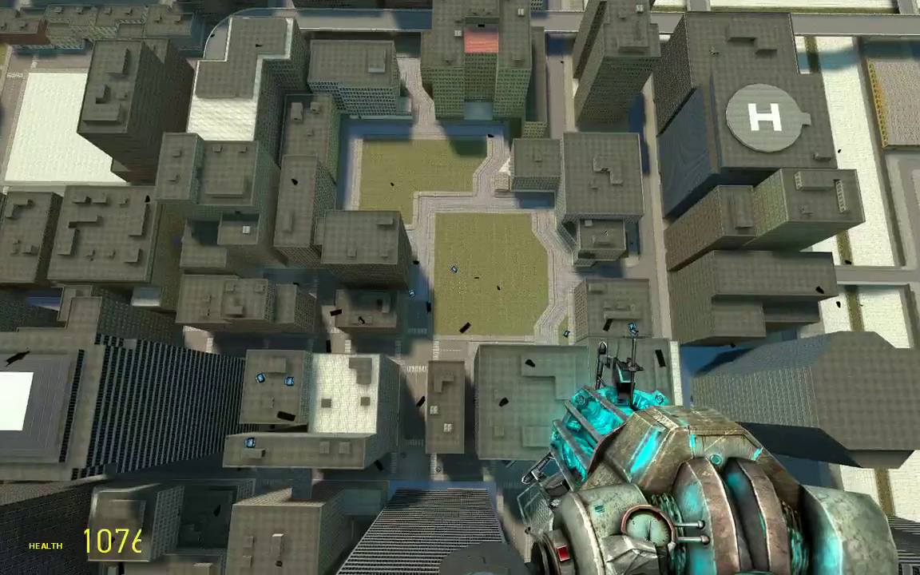
{"action": "key", "text": "q"}
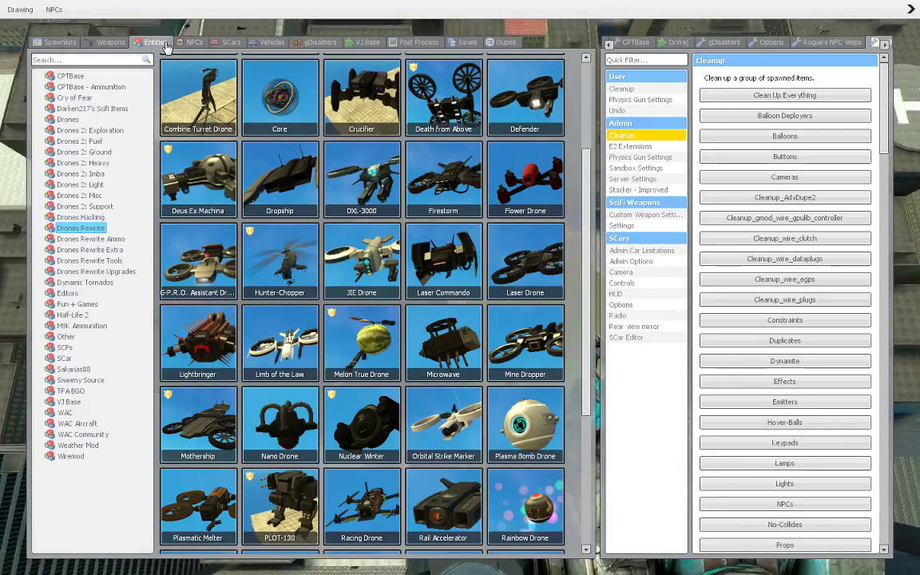
{"action": "left_click", "coordinate": [109, 43]}
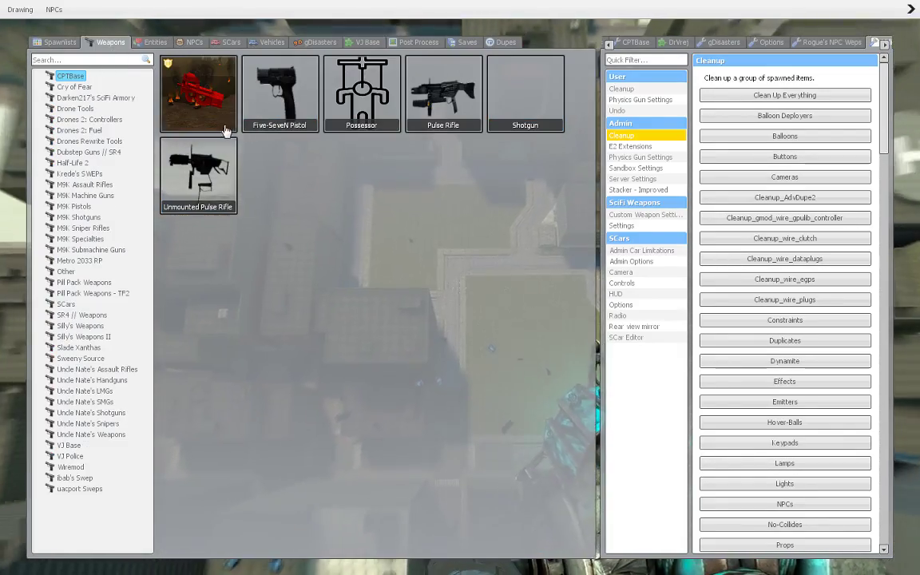
{"action": "left_click", "coordinate": [225, 131]}
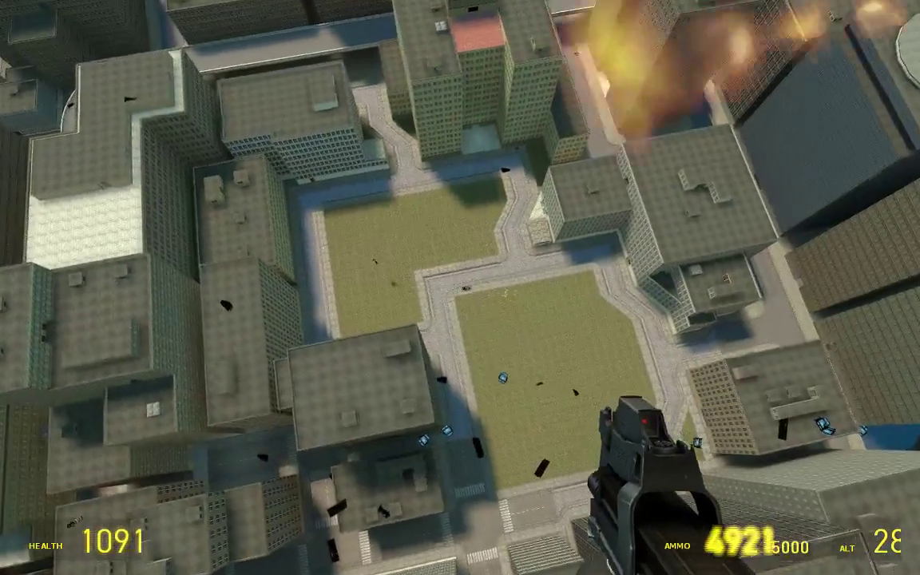
Clean up everything on the map and spawn a Mothership from Drones Rewrite.
{"action": "key", "text": "q"}
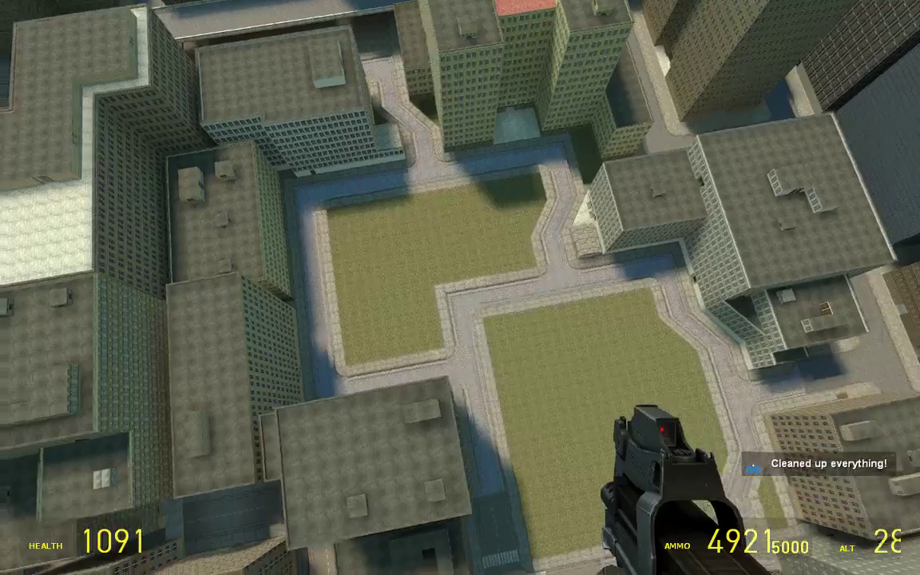
{"action": "key", "text": "q"}
{"action": "left_click", "coordinate": [151, 42]}
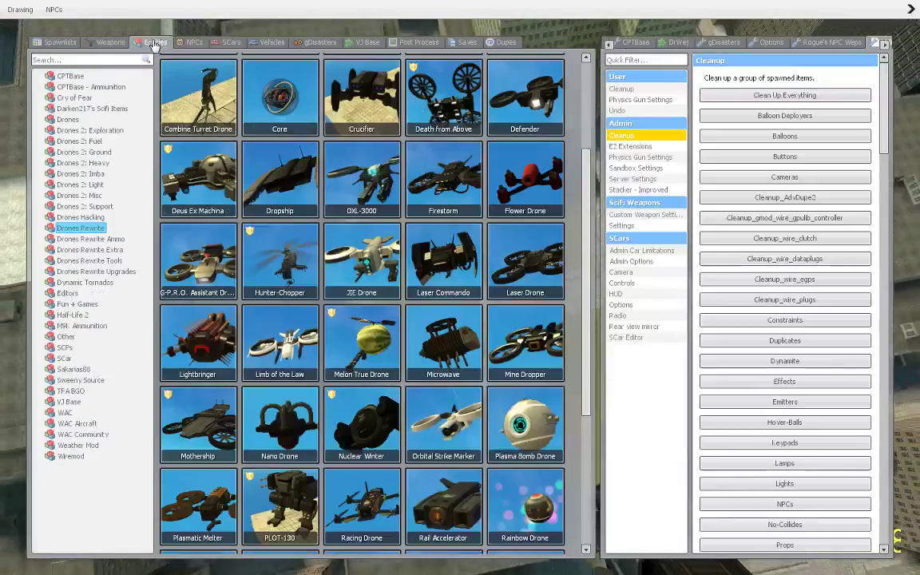
{"action": "key", "text": "q"}
{"action": "key", "text": "q"}
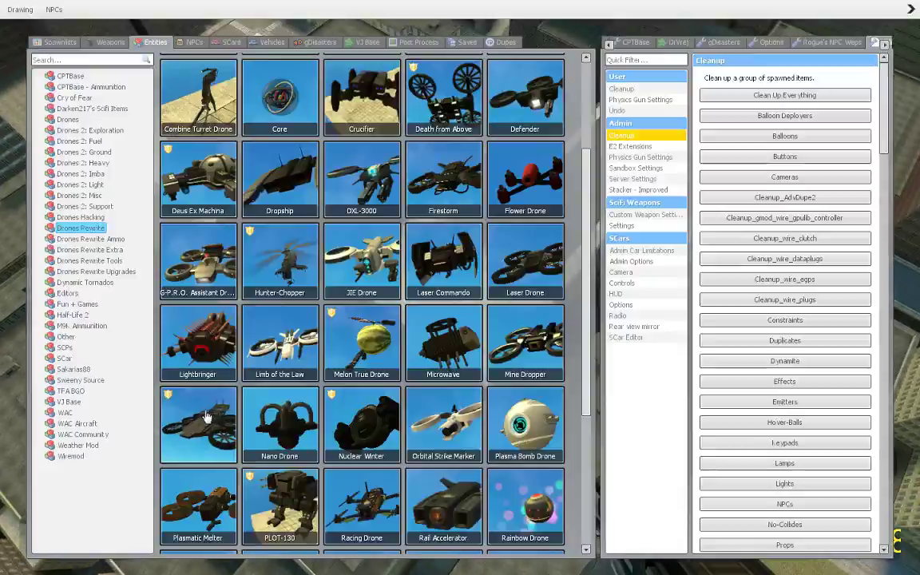
{"action": "left_click", "coordinate": [198, 423]}
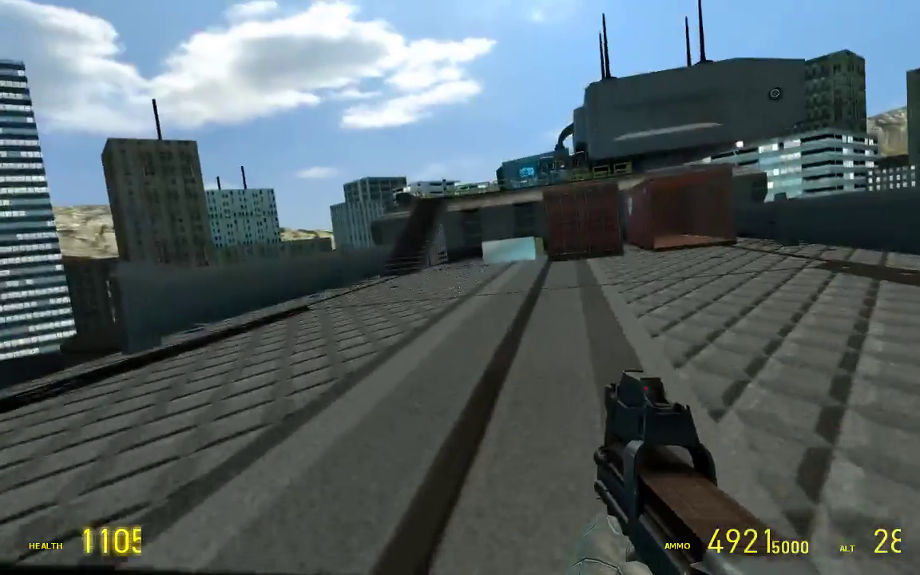
Fire at the carrier overhead and move up to the rooftop railing.
{"action": "left_click", "coordinate": [460, 287]}
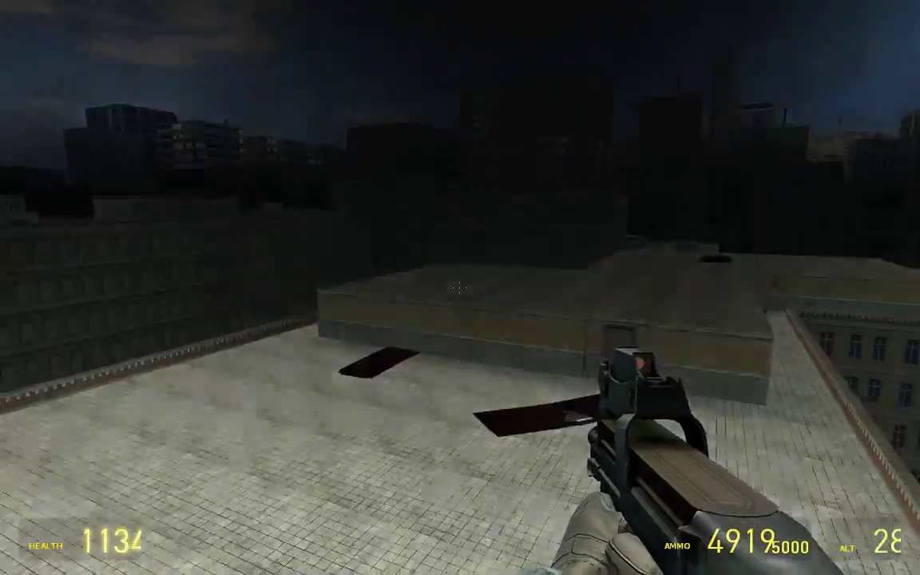
{"action": "key", "text": "w"}
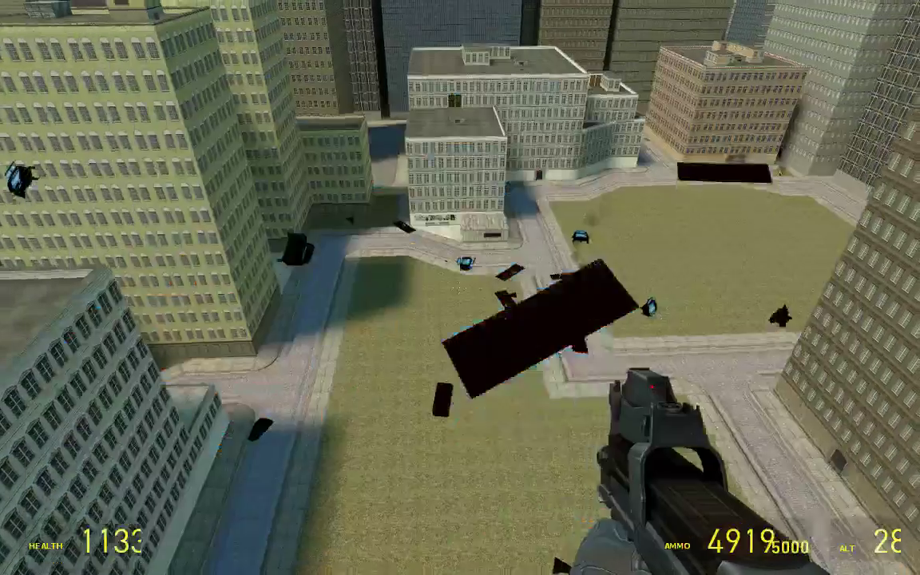
{"action": "key", "text": "q"}
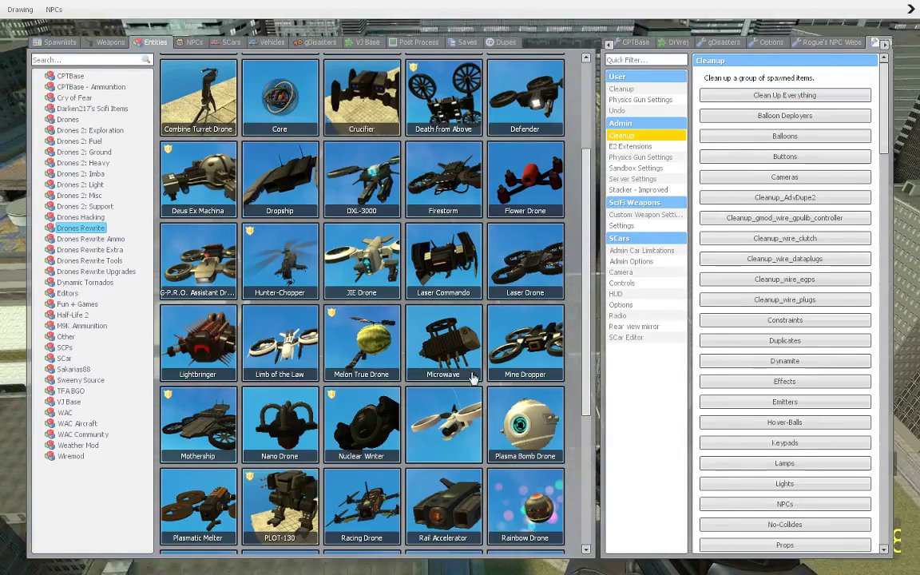
{"action": "scroll", "coordinate": [240, 287], "scroll_direction": "down", "scroll_amount": 3}
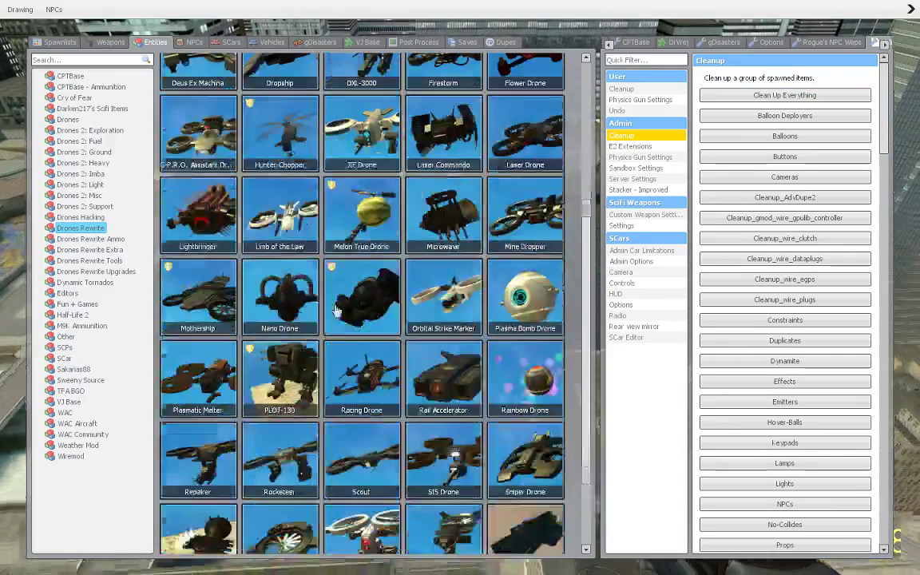
{"action": "scroll", "coordinate": [398, 371], "scroll_direction": "down", "scroll_amount": 3}
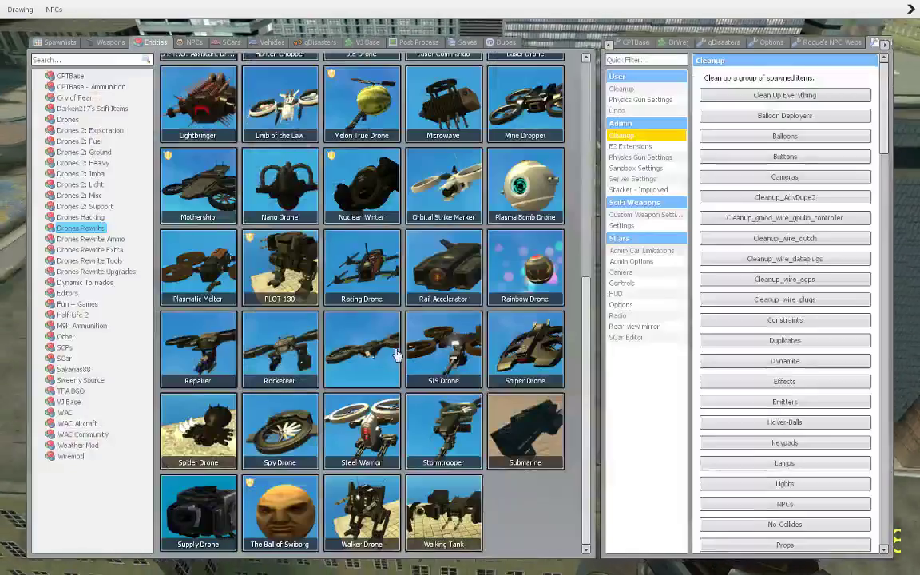
Undo the last Mothership with Z and fire upward across the city.
{"action": "key", "text": "q"}
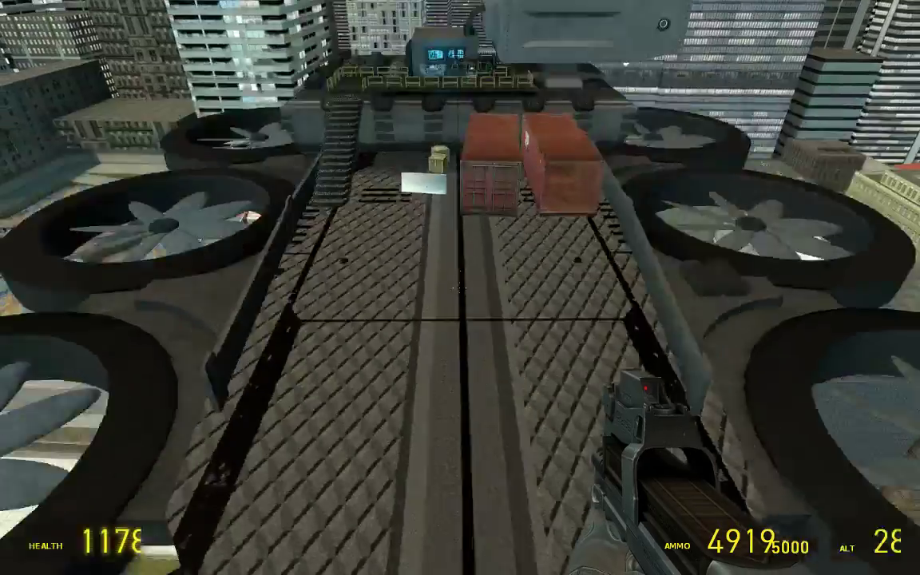
{"action": "key", "text": "q"}
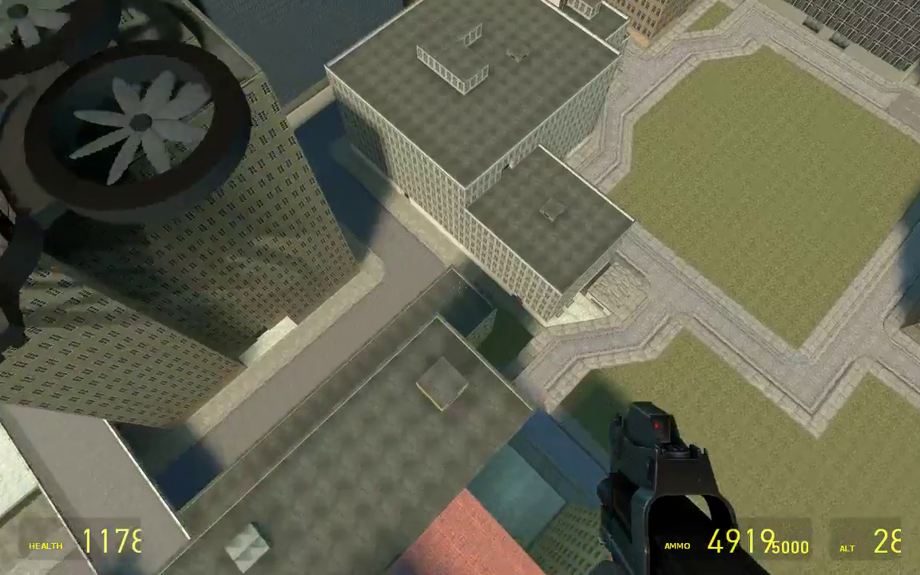
{"action": "key", "text": "z"}
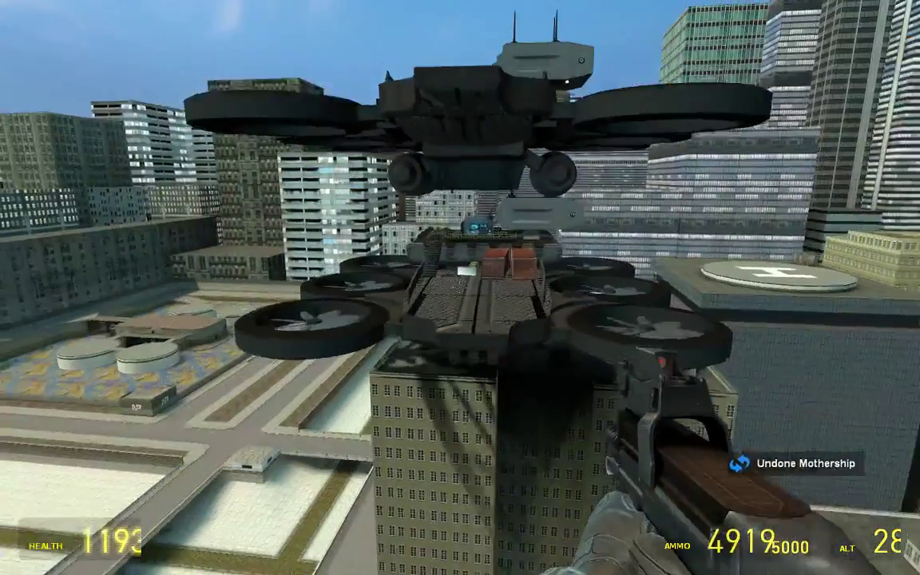
{"action": "left_click", "coordinate": [460, 287]}
{"action": "left_click_drag", "start_coordinate": [460, 288], "coordinate": [460, 288]}
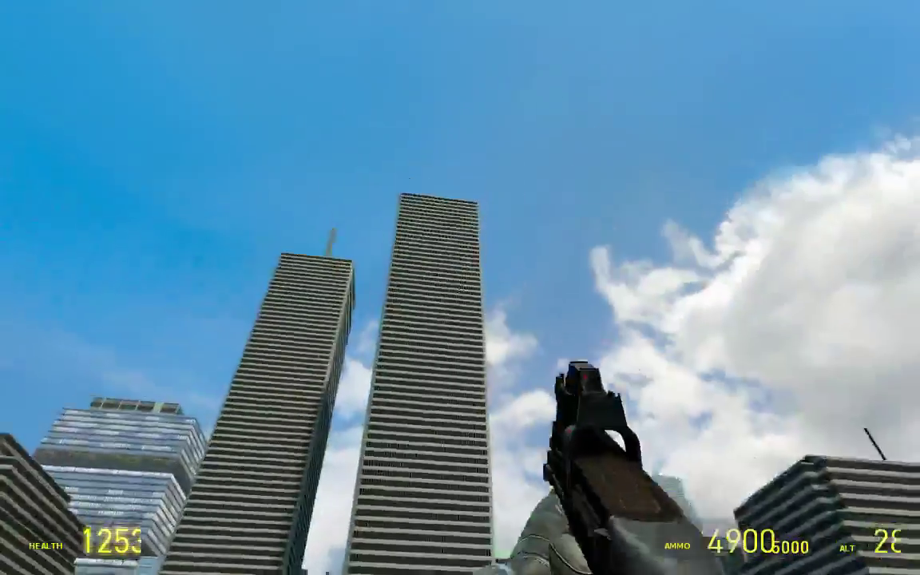
Spawn a Mothership over the plaza and fire at it.
{"action": "key", "text": "q"}
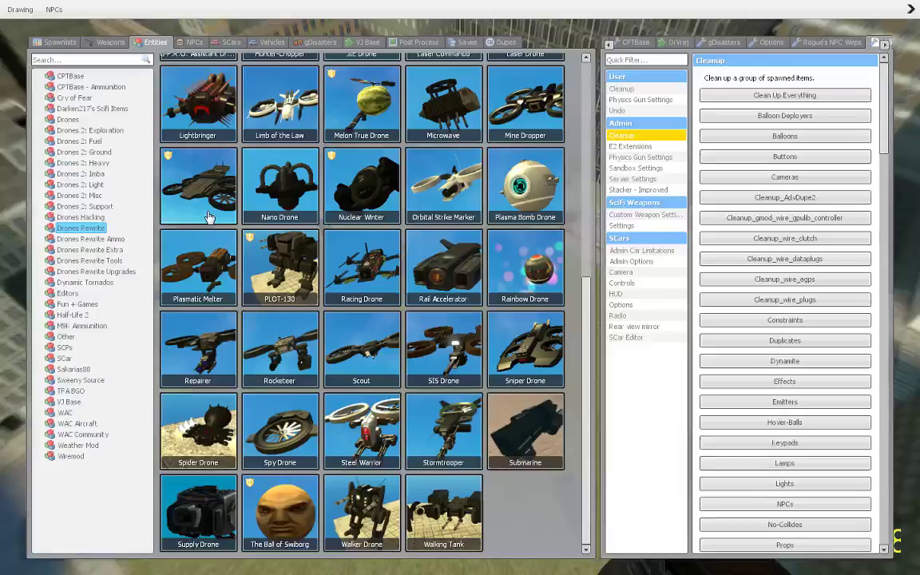
{"action": "left_click", "coordinate": [208, 215]}
{"action": "left_click", "coordinate": [460, 288]}
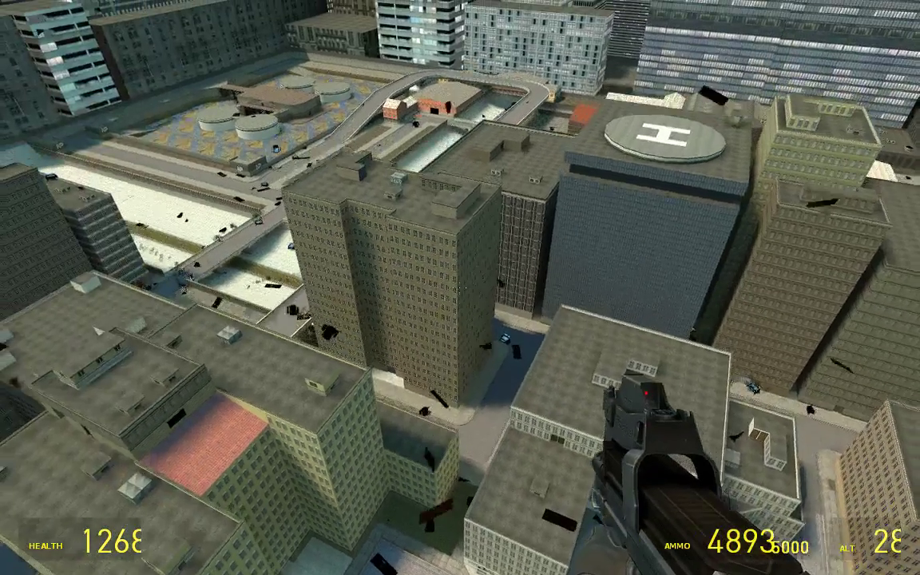
Spawn another Mothership in the sky ahead, then undo it with Z.
{"action": "key", "text": "q"}
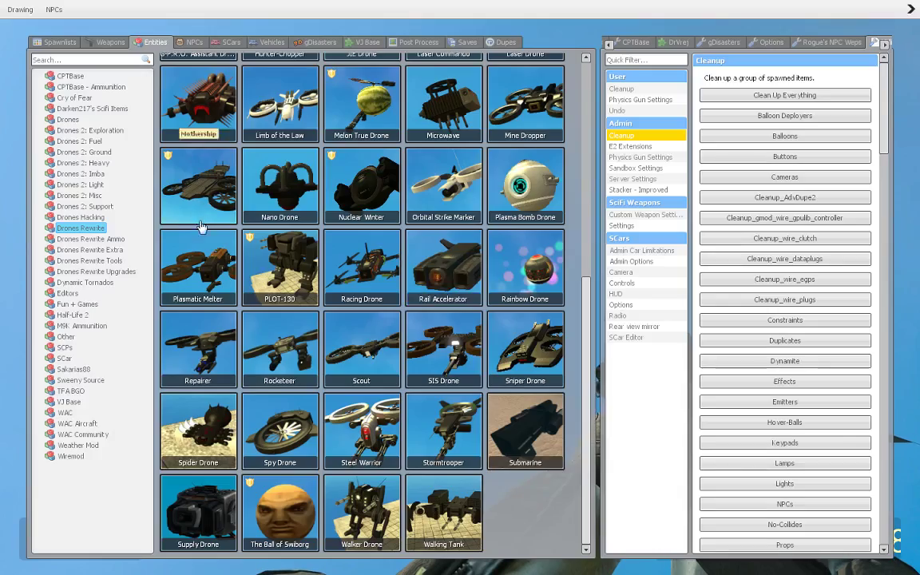
{"action": "key", "text": "q"}
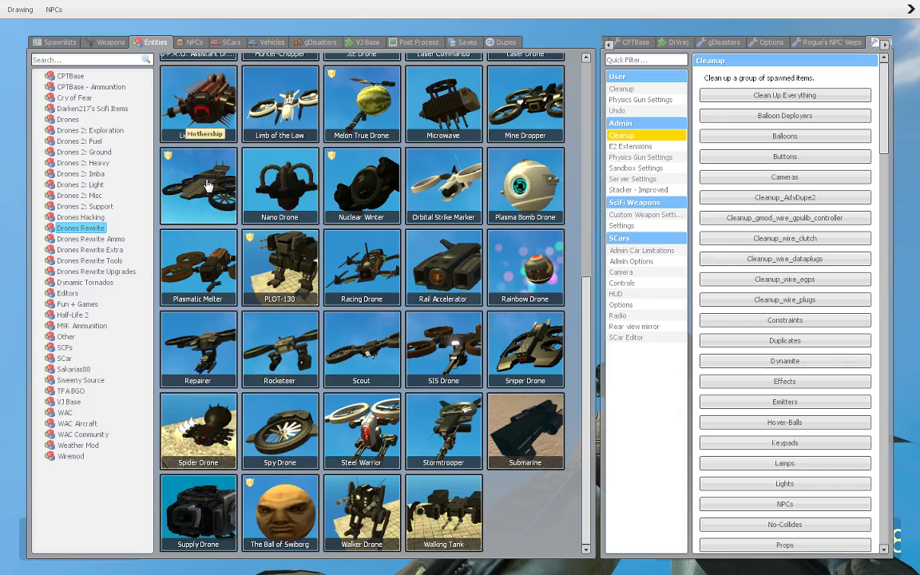
{"action": "left_click", "coordinate": [206, 185]}
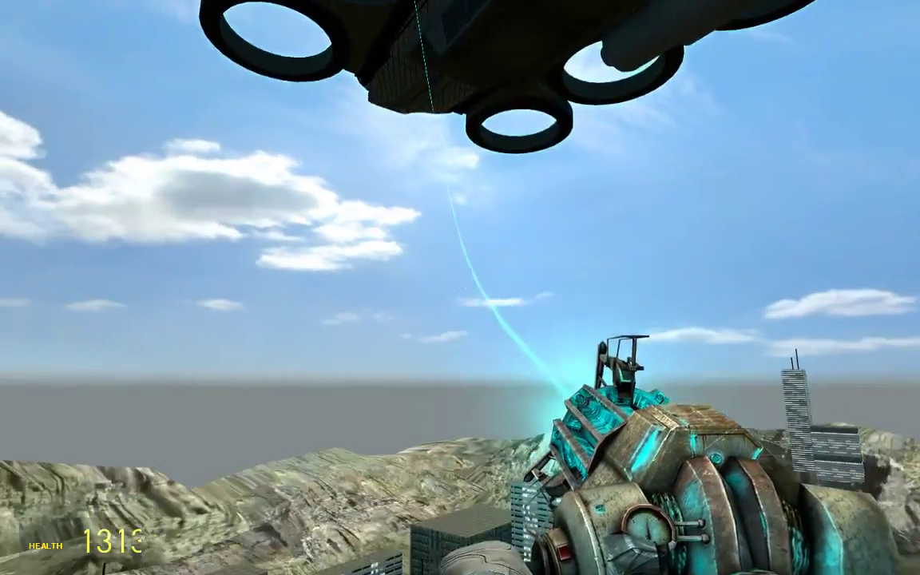
{"action": "key", "text": "z"}
Respawn a Mothership in front of the player from the Drones Rewrite list.
{"action": "key", "text": "q"}
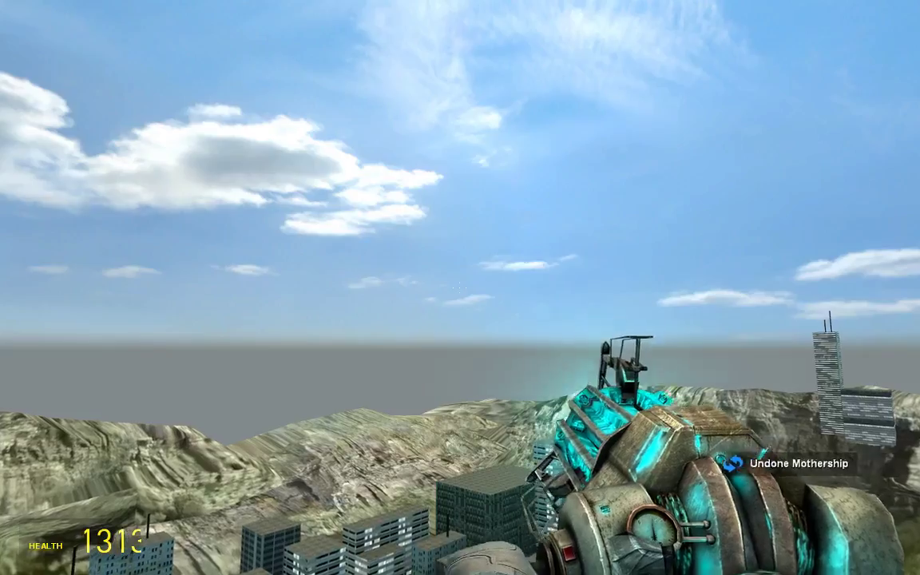
{"action": "key", "text": "q"}
{"action": "key", "text": "q"}
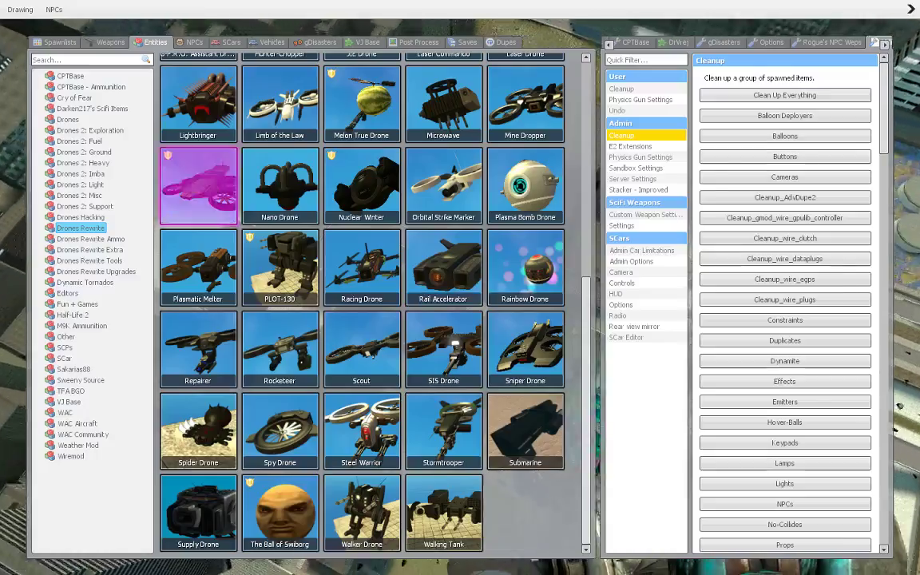
{"action": "key", "text": "q"}
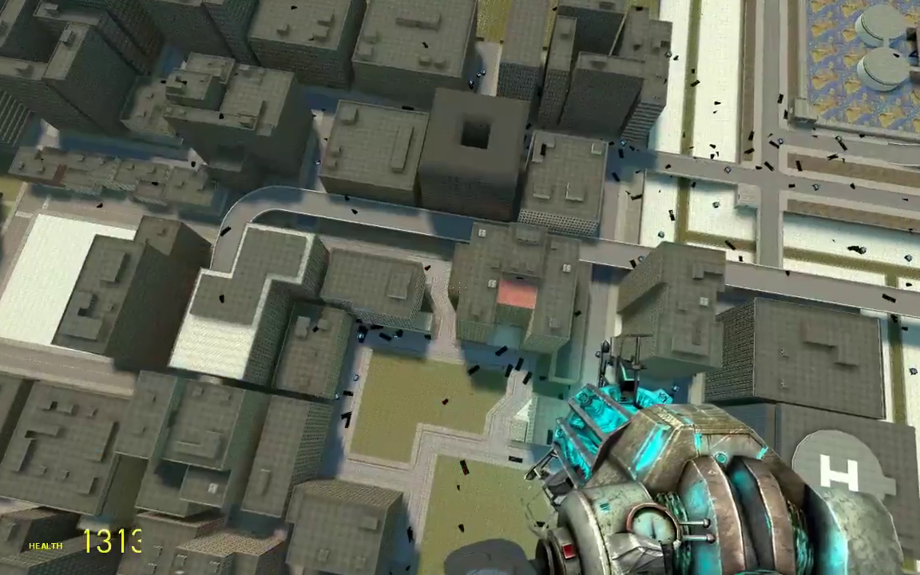
{"action": "key", "text": "q"}
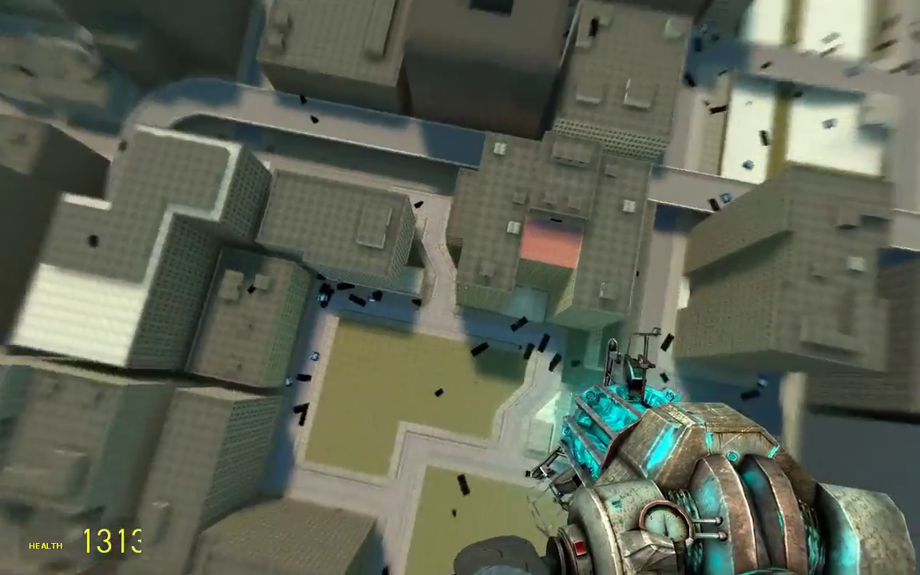
{"action": "key", "text": "q"}
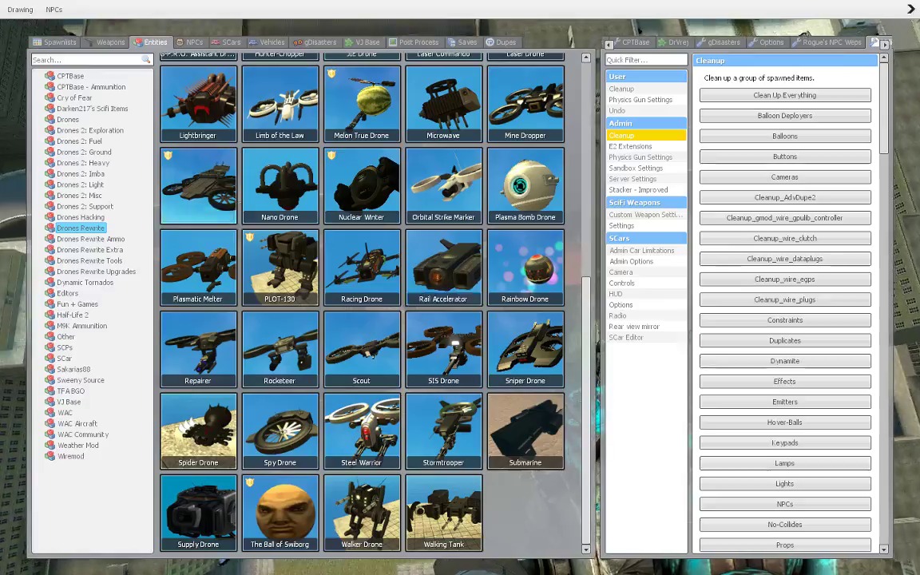
{"action": "key", "text": "q"}
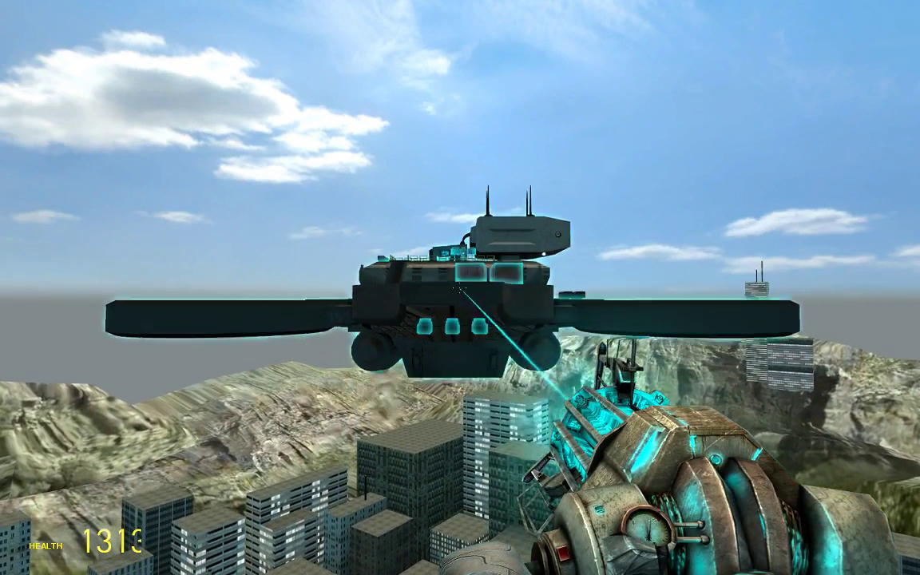
{"action": "key", "text": "q"}
{"action": "key", "text": "q"}
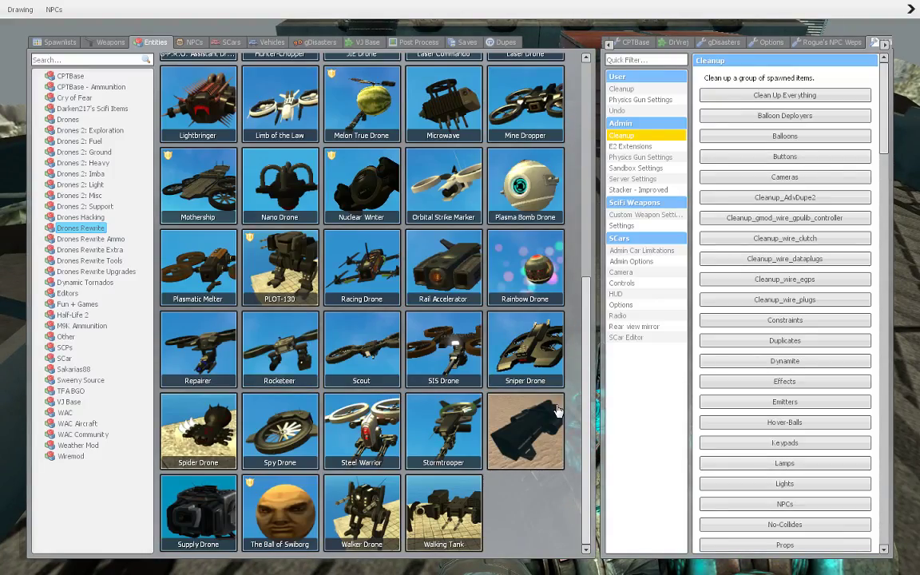
Spawn two Submarine drones on the Mothership deck.
{"action": "key", "text": "q"}
{"action": "key", "text": "q"}
{"action": "left_click", "coordinate": [558, 410]}
{"action": "key", "text": "q"}
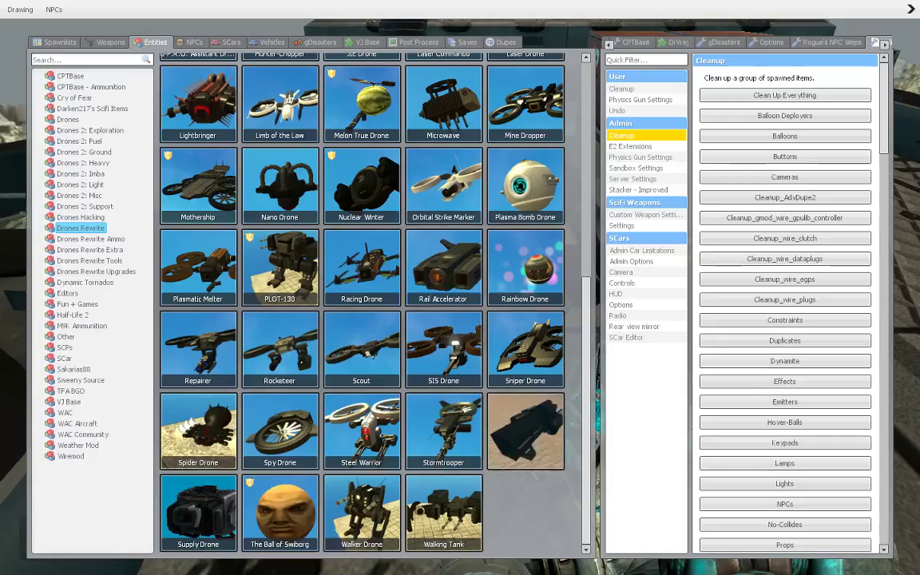
{"action": "key", "text": "q"}
{"action": "key", "text": "q"}
{"action": "left_click", "coordinate": [525, 431]}
{"action": "key", "text": "q"}
{"action": "key", "text": "q"}
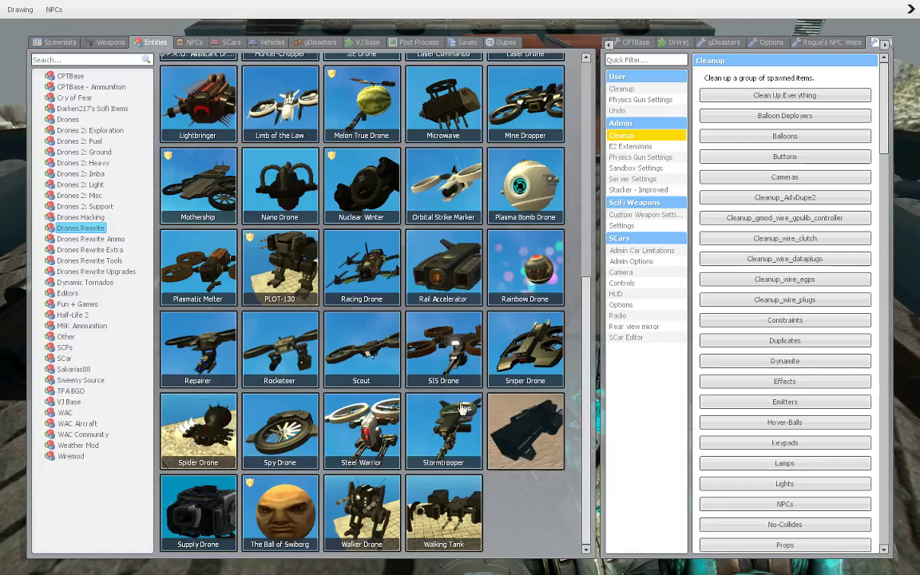
Spawn two Spider Drones and one more drone on the deck floor.
{"action": "left_click", "coordinate": [172, 366]}
{"action": "key", "text": "q"}
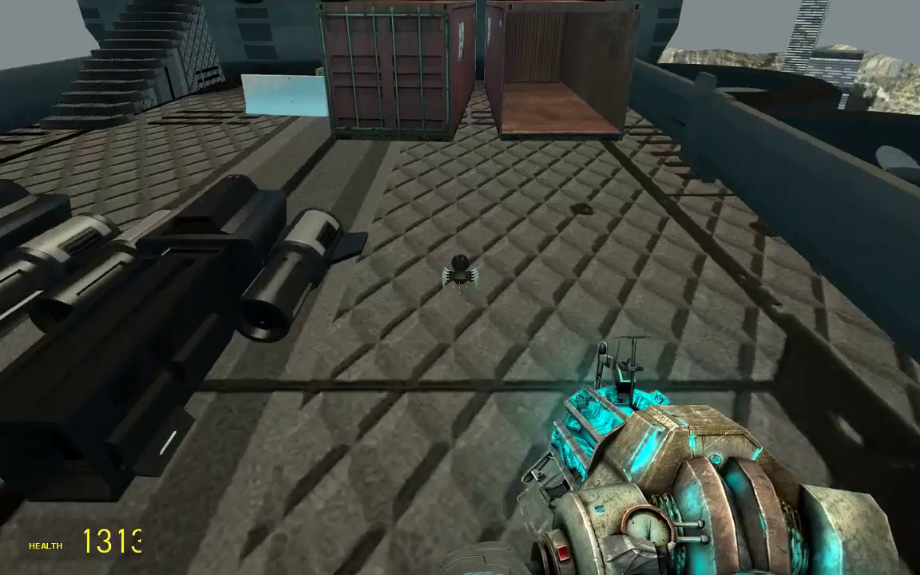
{"action": "key", "text": "q"}
{"action": "left_click", "coordinate": [172, 366]}
{"action": "key", "text": "q"}
{"action": "key", "text": "q"}
{"action": "left_click", "coordinate": [399, 220]}
{"action": "key", "text": "q"}
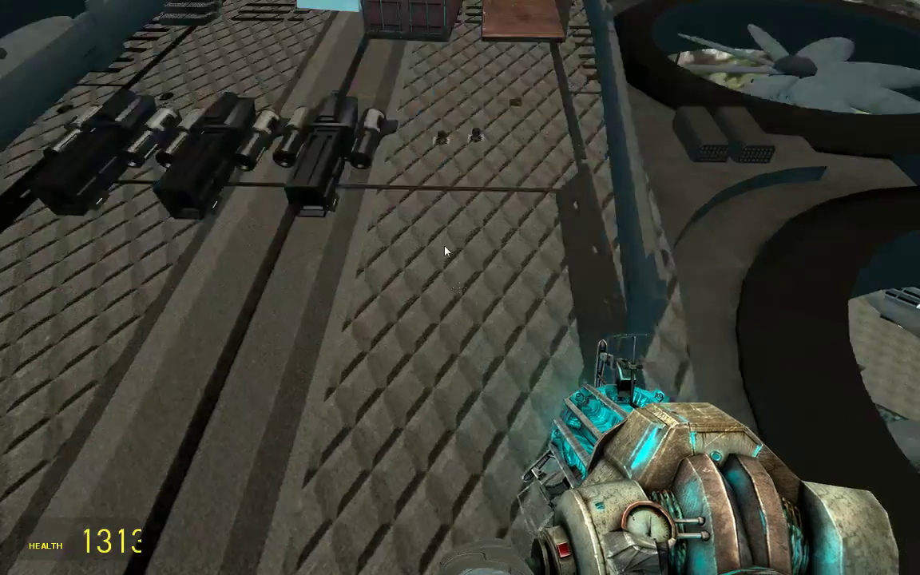
Spawn a Walker Drone and a Walking Tank on the deck, undoing each.
{"action": "key", "text": "q"}
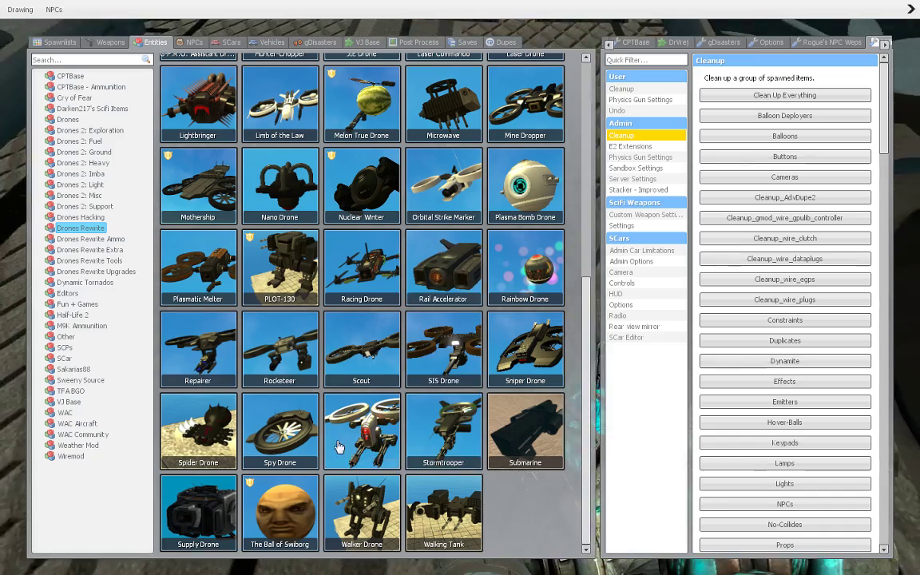
{"action": "left_click", "coordinate": [386, 520]}
{"action": "key", "text": "q"}
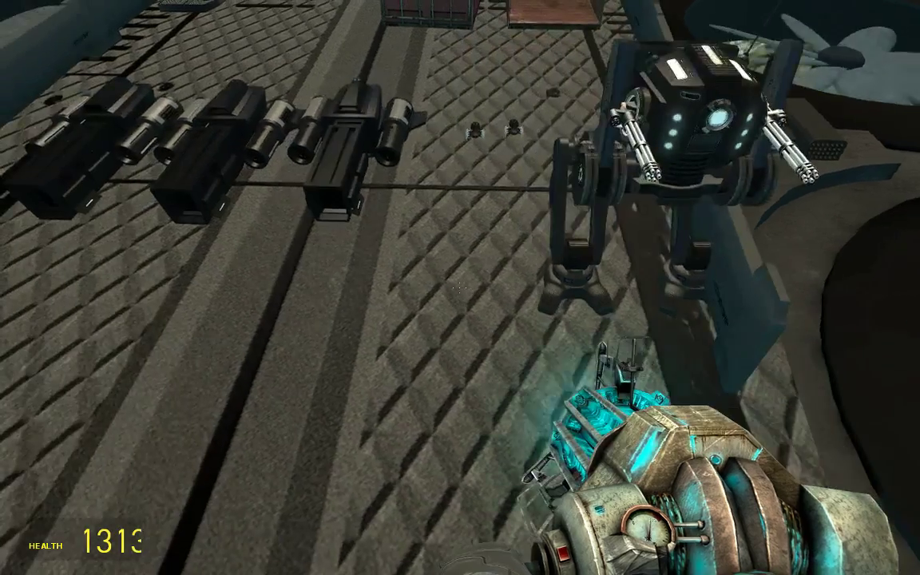
{"action": "key", "text": "z"}
{"action": "key", "text": "q"}
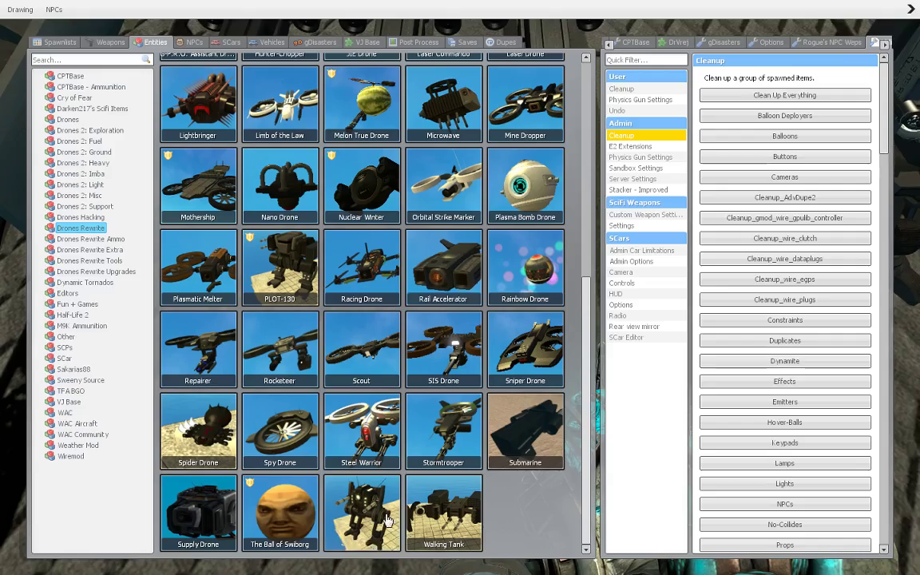
{"action": "left_click", "coordinate": [450, 525]}
{"action": "key", "text": "q"}
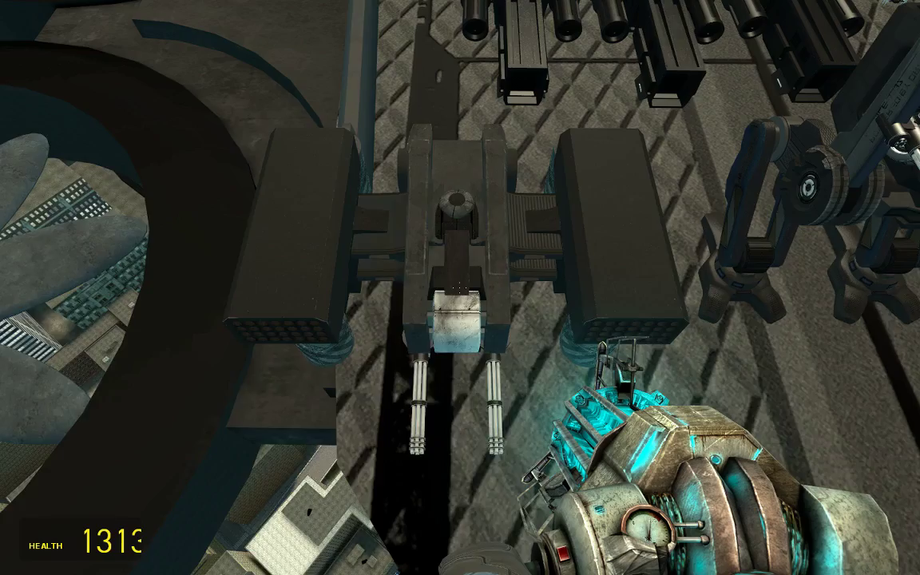
{"action": "key", "text": "z"}
{"action": "key", "text": "z"}
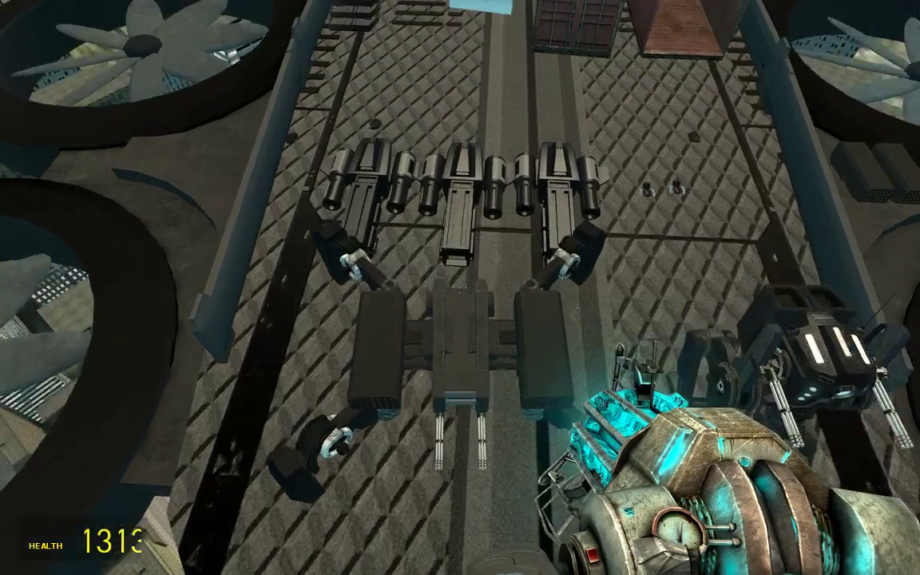
Spawn the PLOT-130 mech onto the Mothership deck.
{"action": "key", "text": "q"}
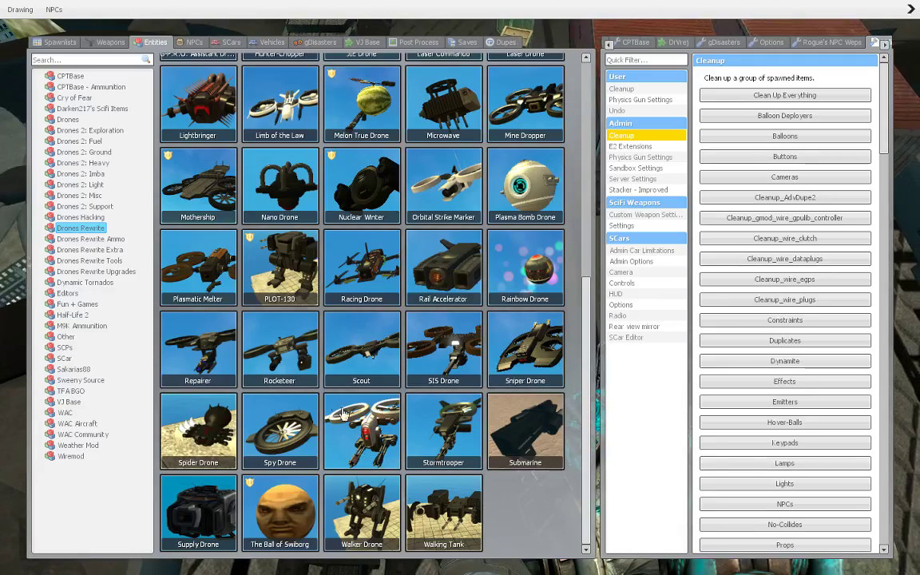
{"action": "key", "text": "q"}
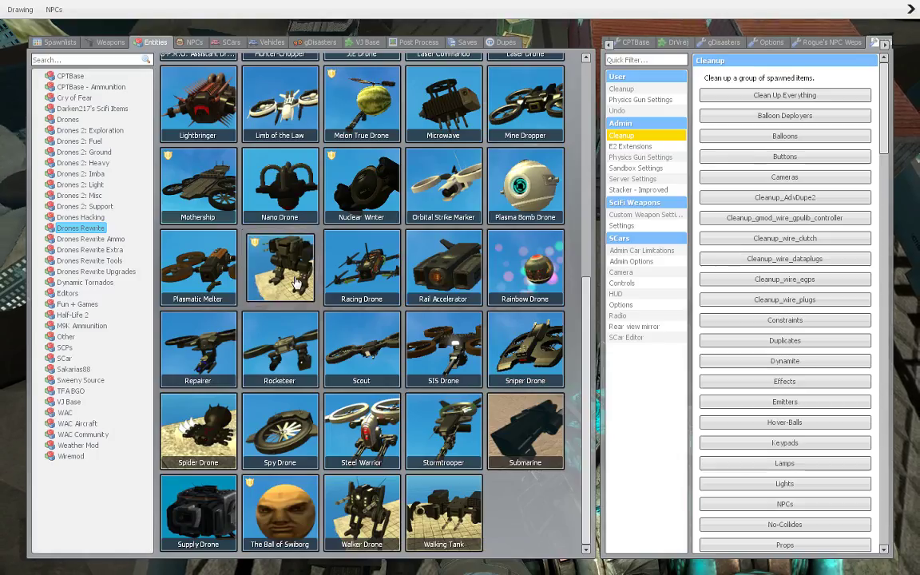
{"action": "key", "text": "q"}
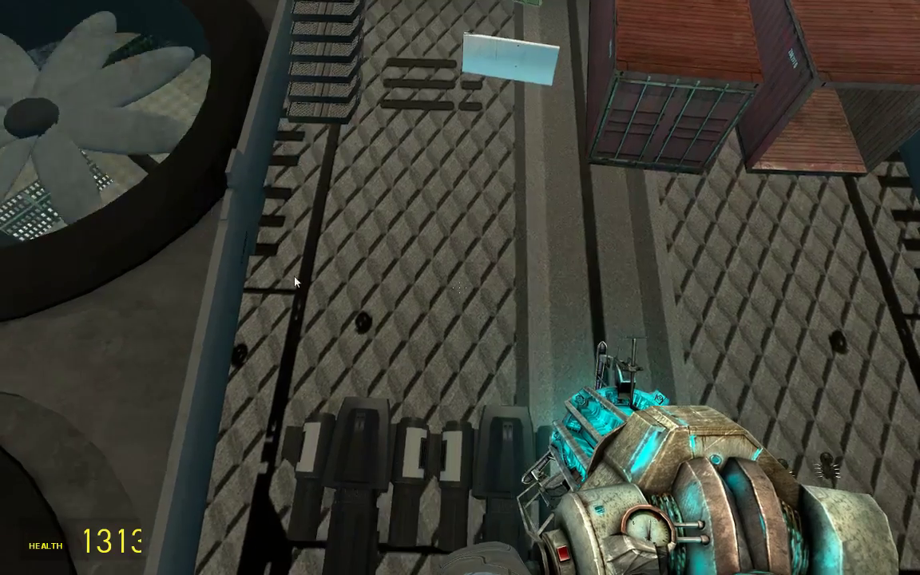
{"action": "key", "text": "q"}
{"action": "left_click", "coordinate": [295, 281]}
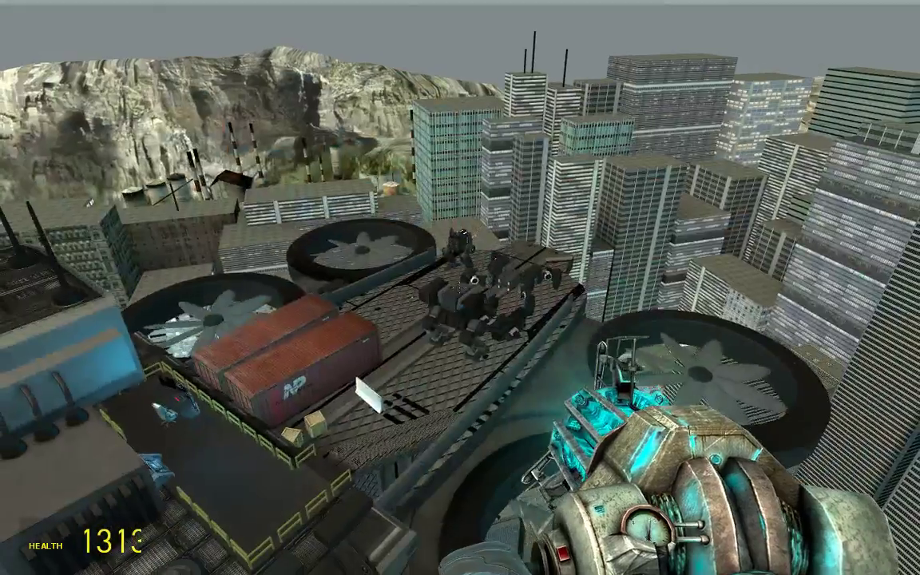
Equip a rifle from the spawn menu's Weapons list.
{"action": "key", "text": "q"}
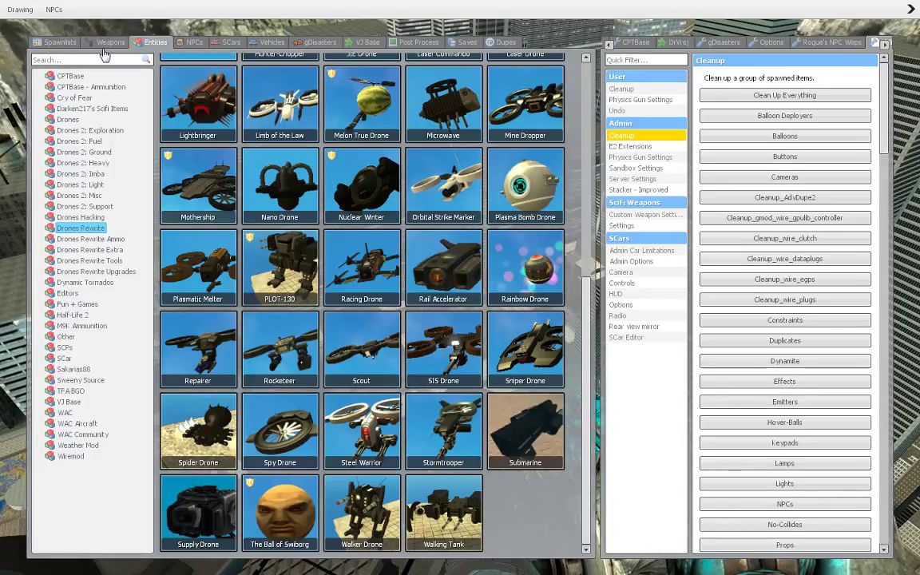
{"action": "left_click", "coordinate": [107, 42]}
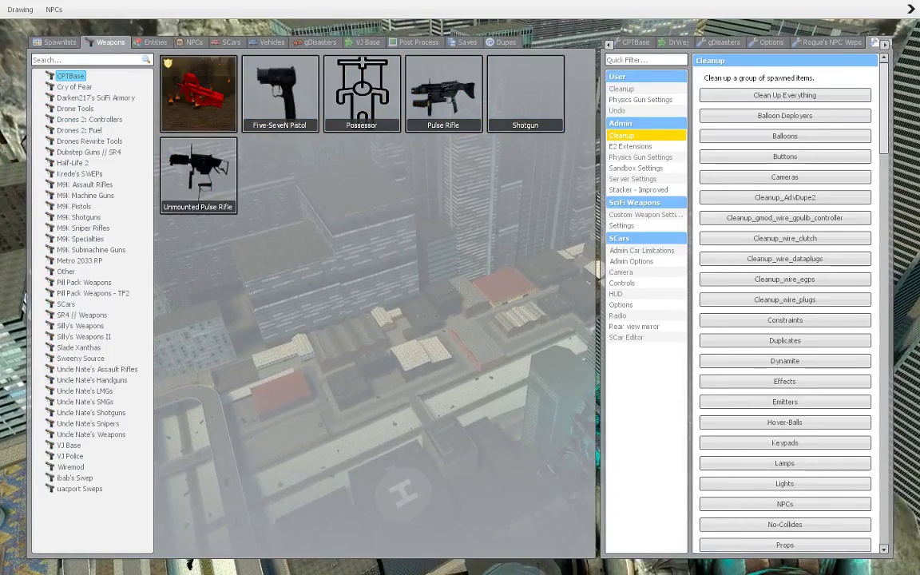
{"action": "key", "text": "q"}
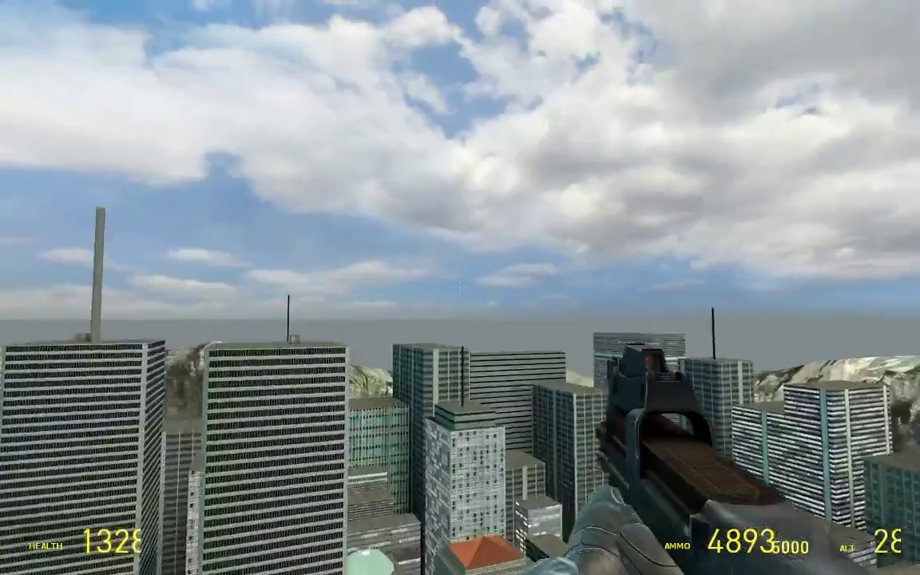
Walk across the rooftop to the edge facing the mothership.
{"action": "key", "text": "w"}
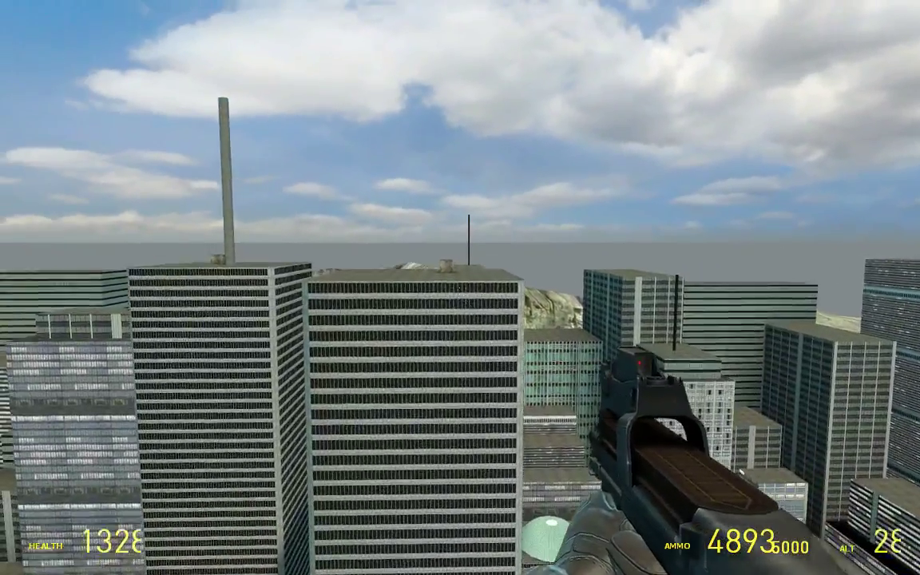
{"action": "key", "text": "w"}
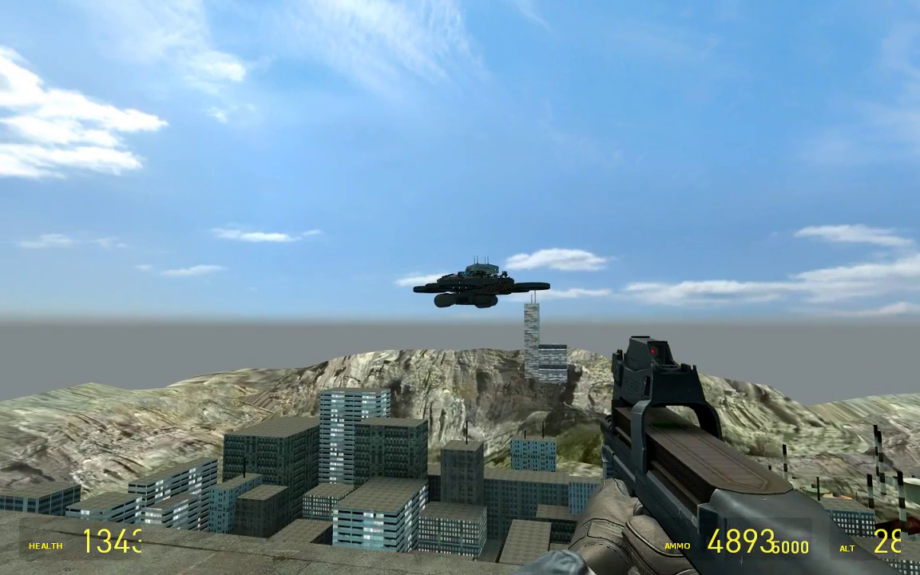
{"action": "key", "text": "w"}
{"action": "key", "text": "s"}
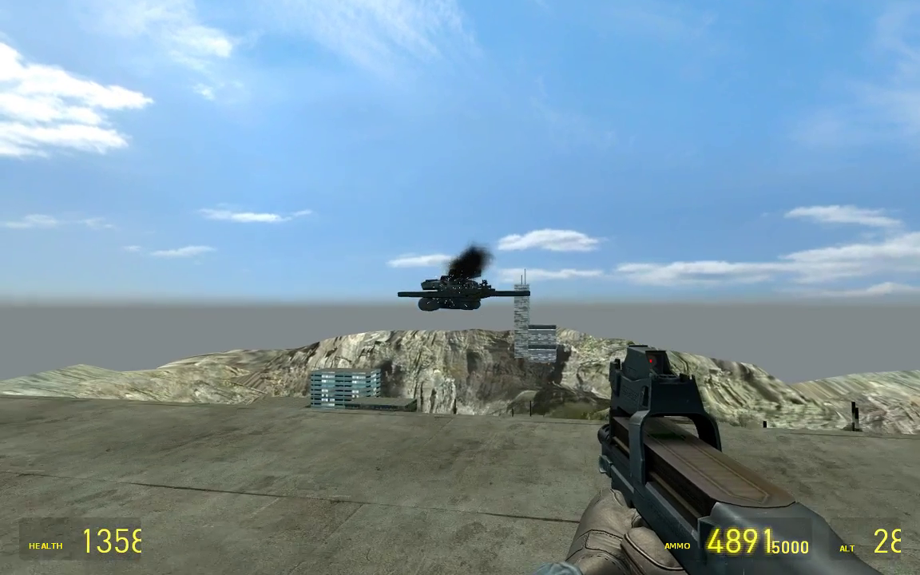
{"action": "key", "text": "w"}
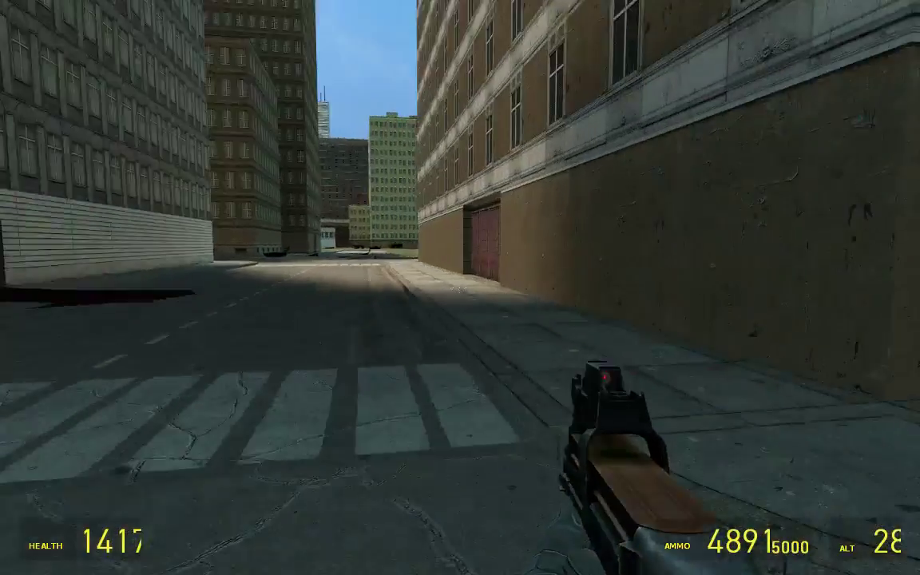
Walk down the street past the fallen blue drone and get into the dark drone on the lawn.
{"action": "key", "text": "w"}
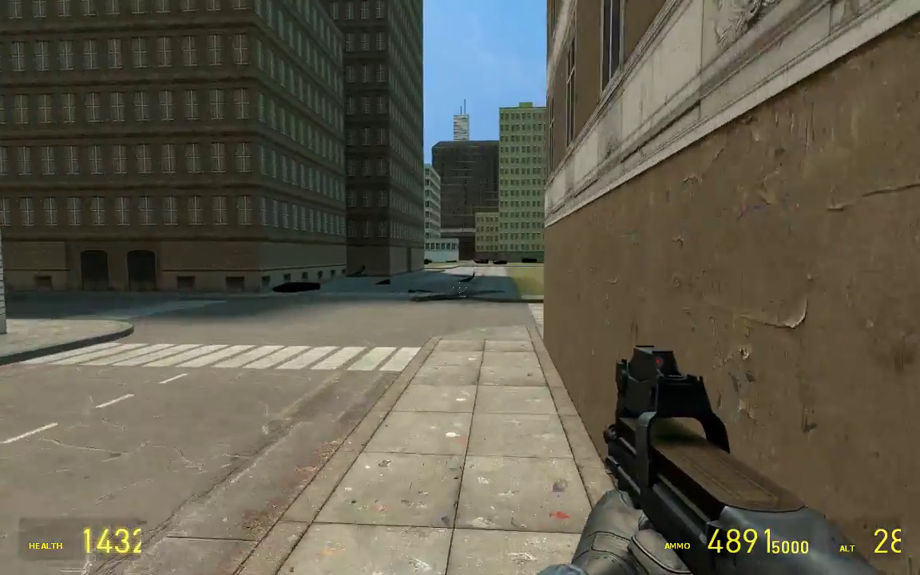
{"action": "key", "text": "w"}
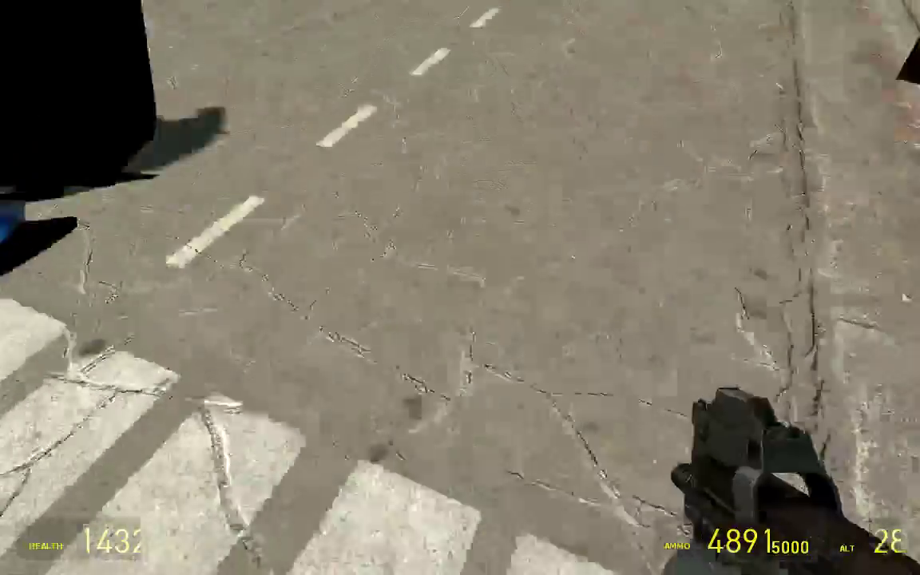
{"action": "key", "text": "w"}
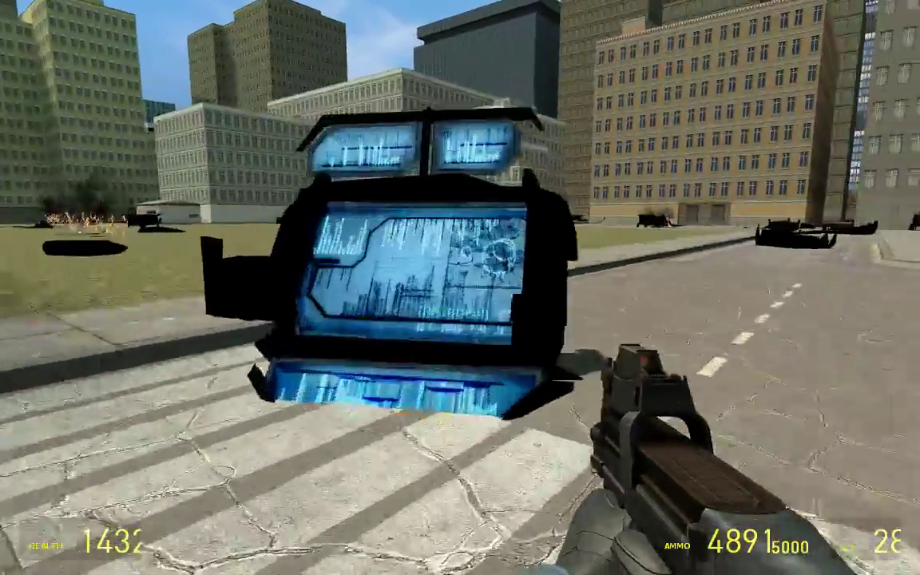
{"action": "key", "text": "w"}
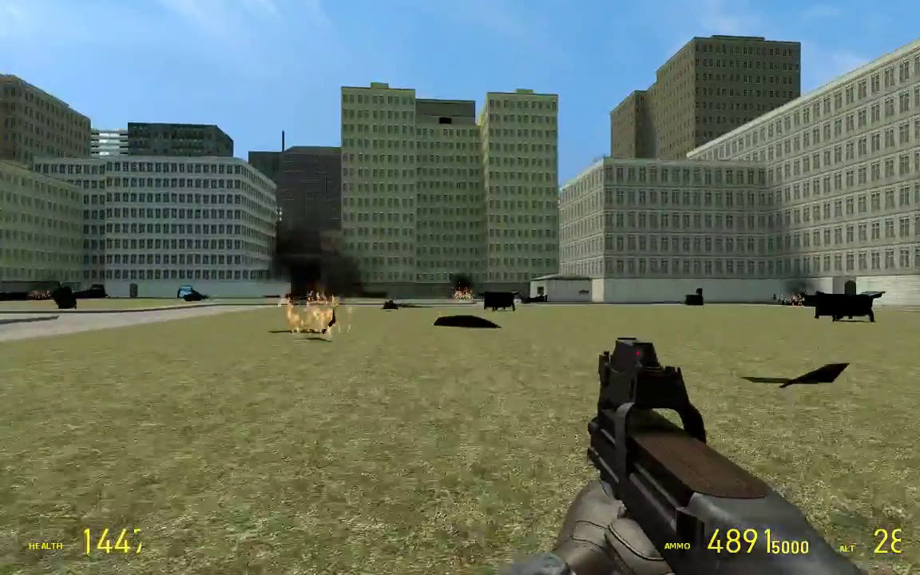
{"action": "key", "text": "w"}
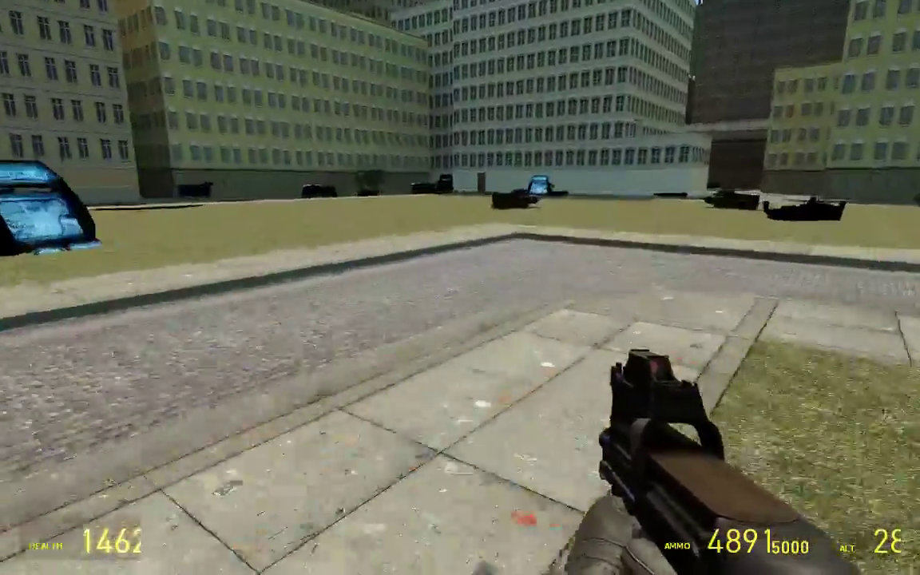
{"action": "key", "text": "w"}
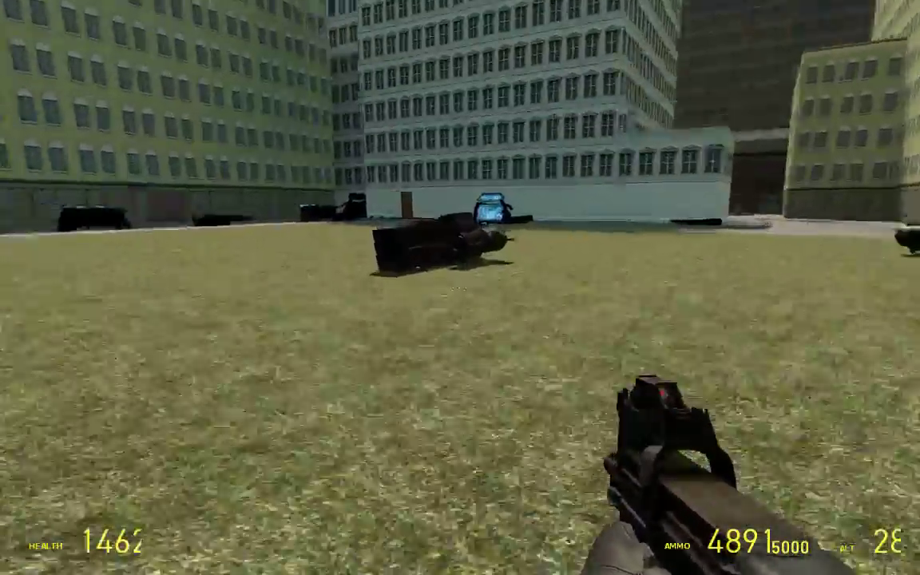
{"action": "key", "text": "w"}
Exit the dark drone, physics-gun it up to rooftop height, and freeze it there.
{"action": "key", "text": "e"}
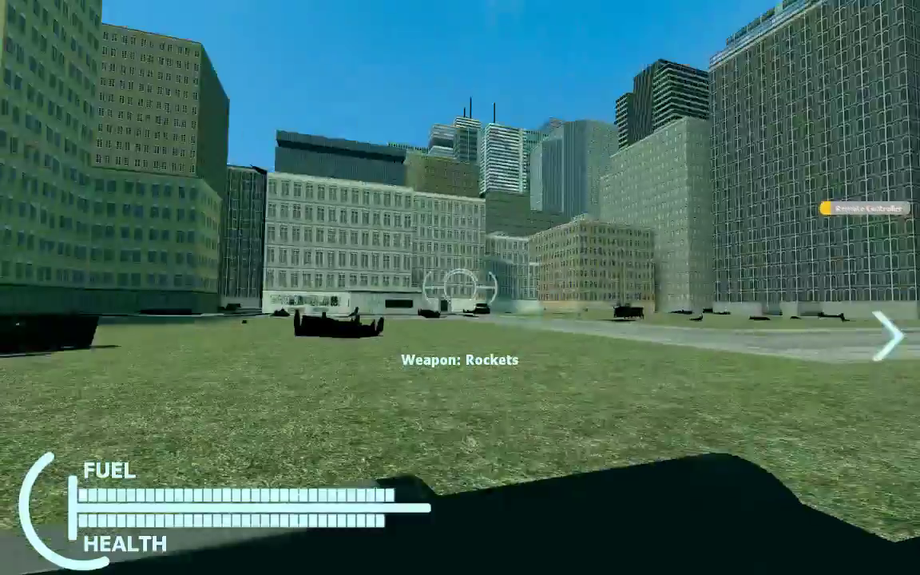
{"action": "key", "text": "e"}
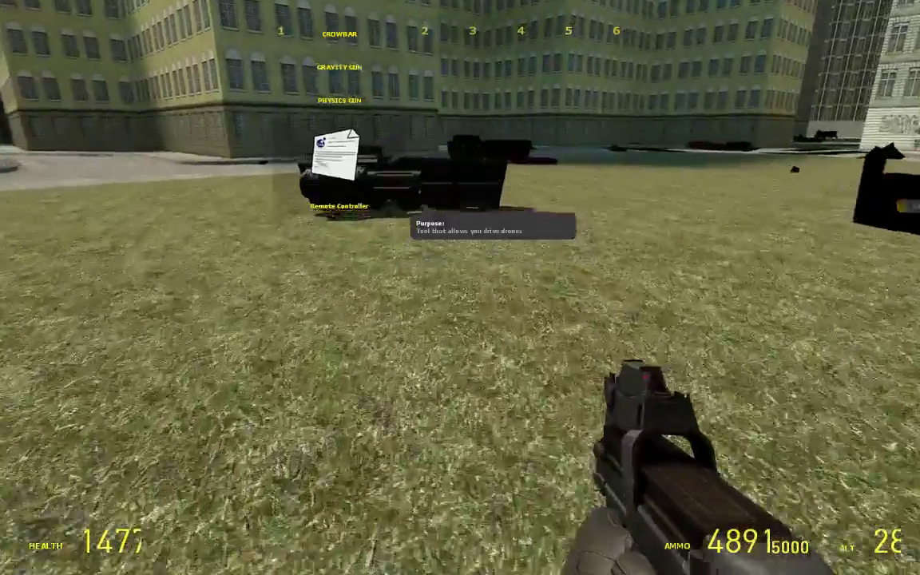
{"action": "scroll", "coordinate": [459, 288], "scroll_direction": "down", "scroll_amount": 1}
{"action": "left_click", "coordinate": [460, 287]}
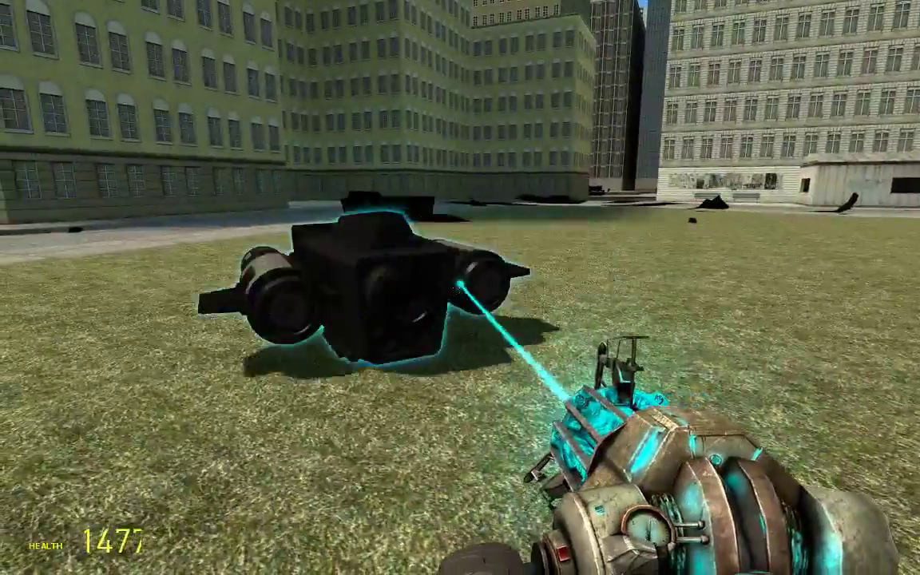
{"action": "key", "text": "space"}
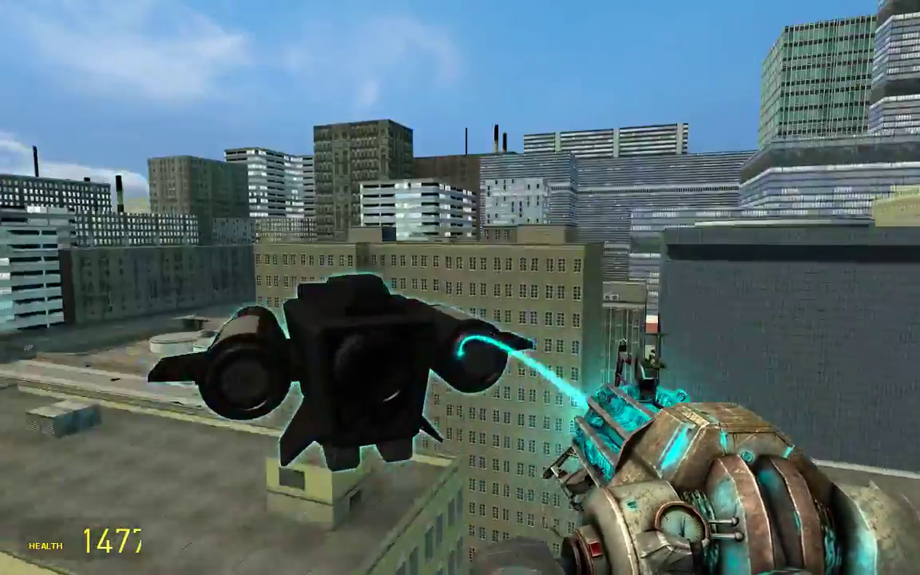
{"action": "right_click", "coordinate": [460, 288]}
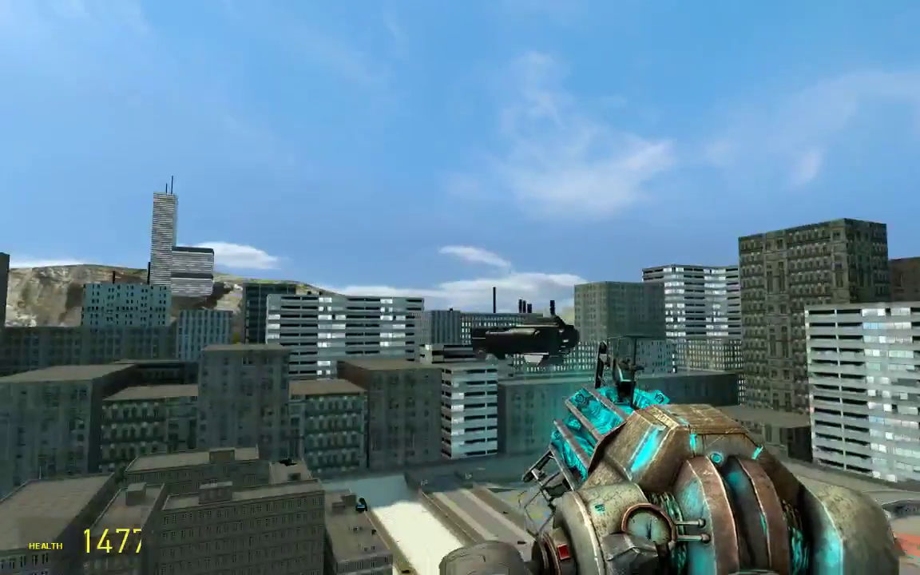